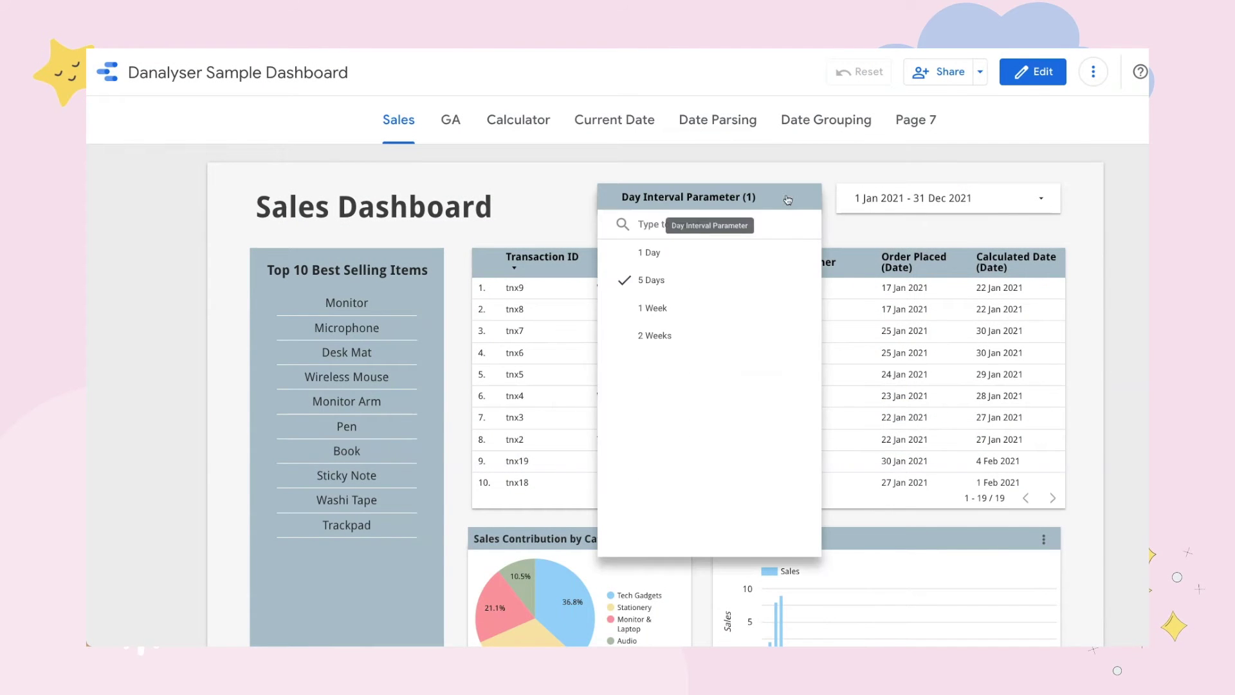
# Switch the Day Interval drop-down to 1 Day, then back to 5 Days.
pyautogui.click(783, 254)
pyautogui.click(1075, 256)
pyautogui.click(765, 211)
pyautogui.click(765, 277)
pyautogui.click(1086, 275)
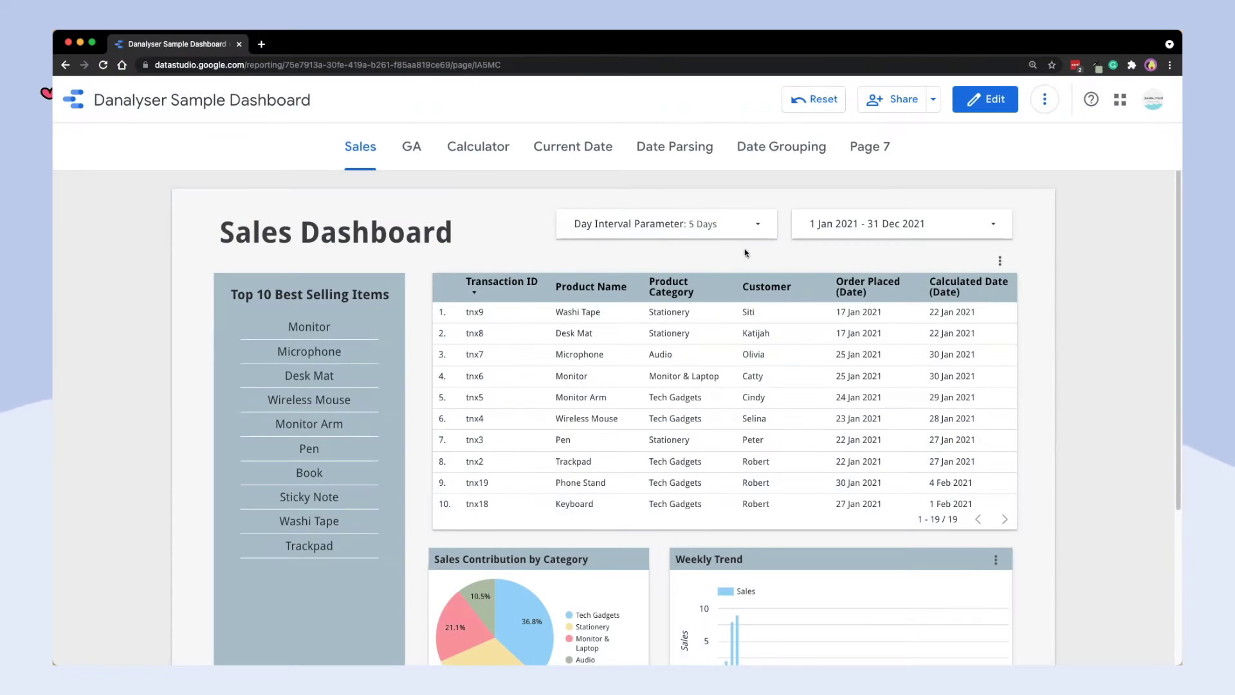
# Set the Day Interval to 1 Week and then 2 Weeks, and check the sales table's options.
pyautogui.click(731, 226)
pyautogui.click(692, 330)
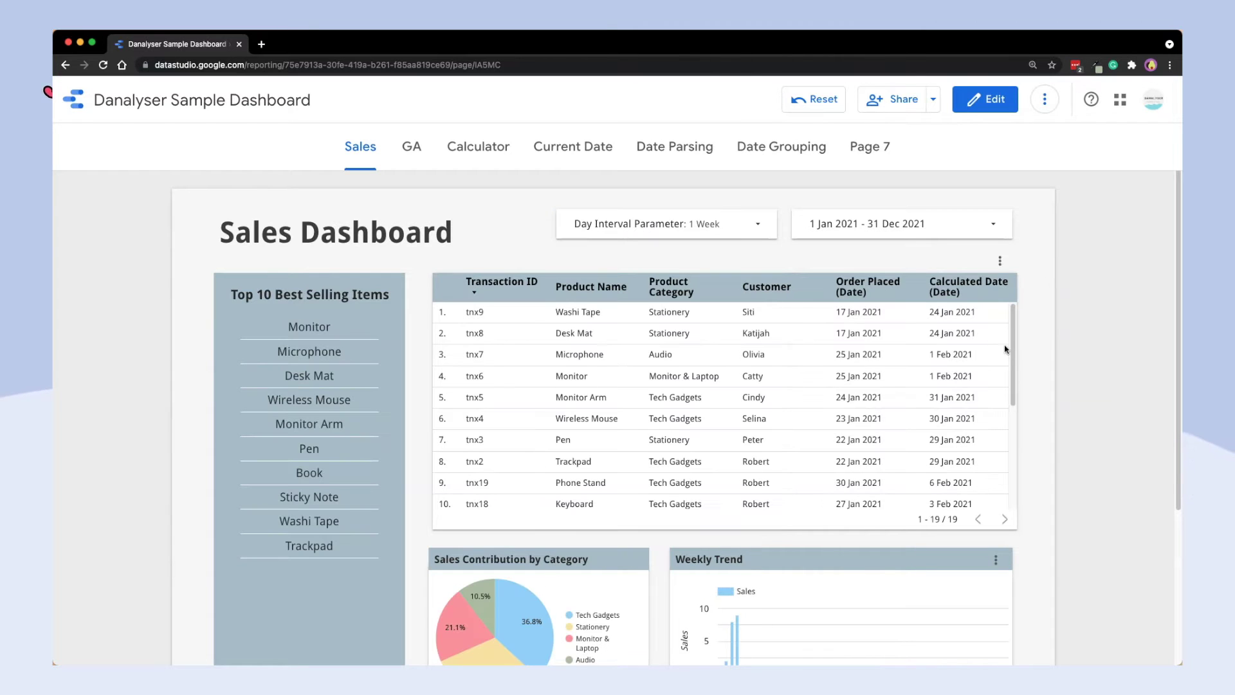
pyautogui.click(755, 234)
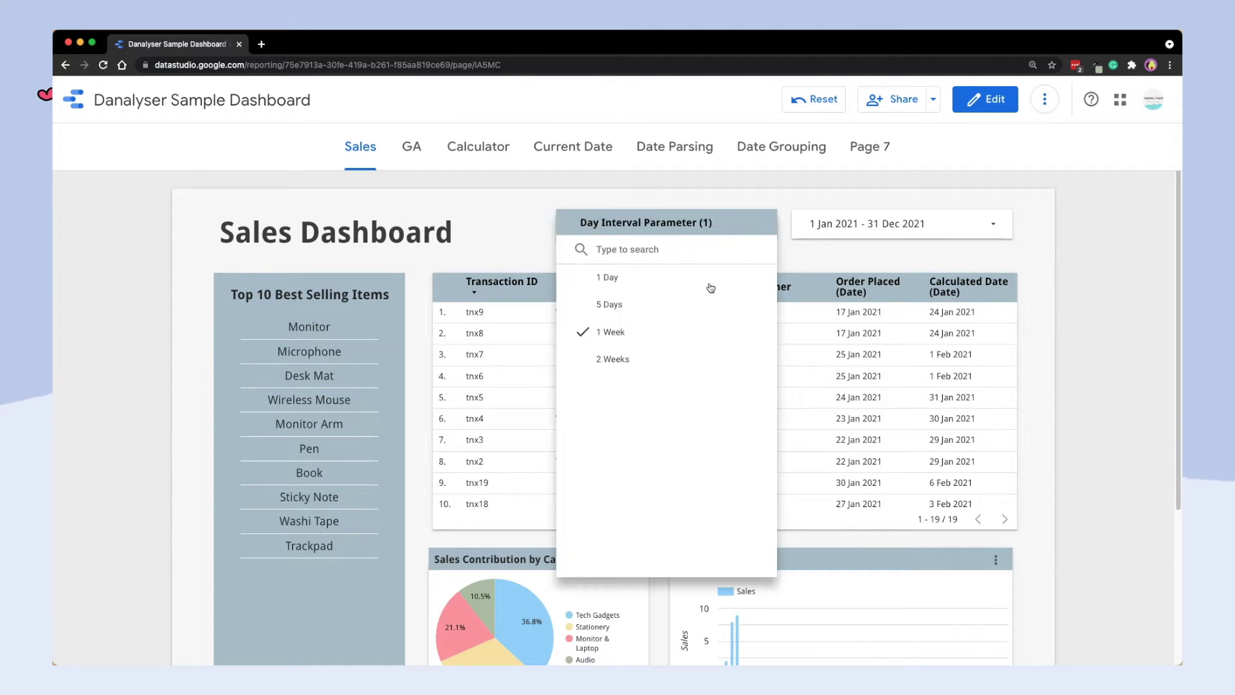
pyautogui.click(610, 357)
pyautogui.click(1047, 322)
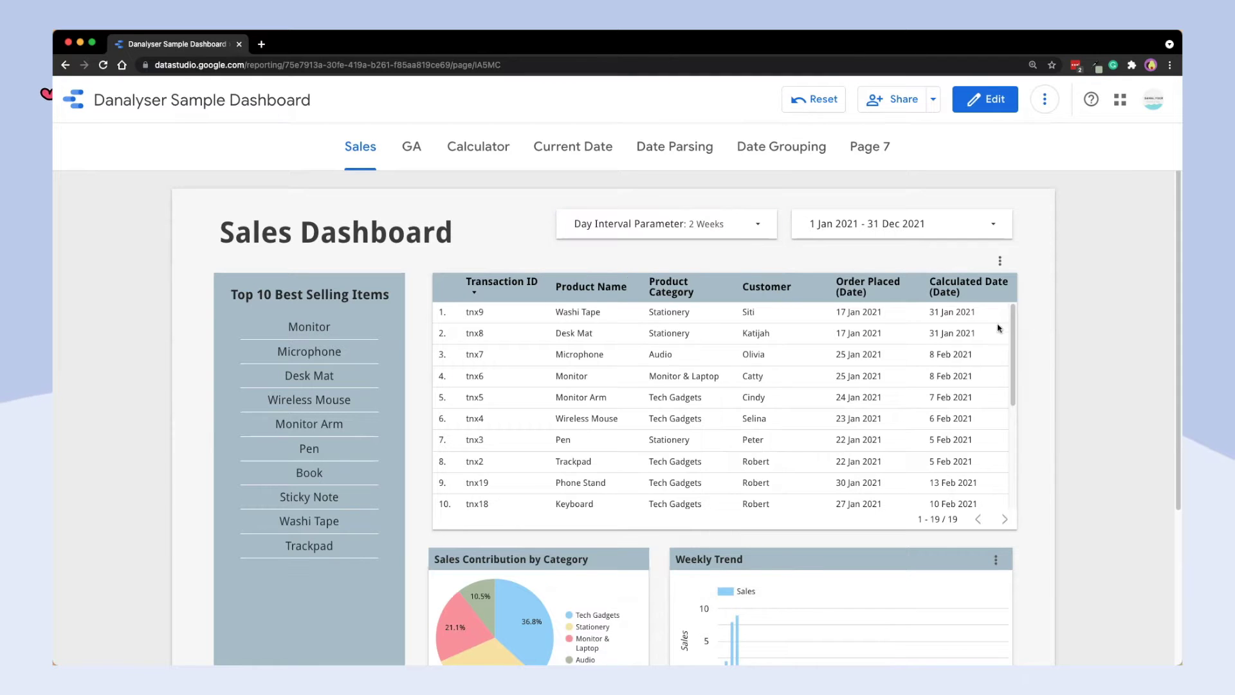
pyautogui.rightClick(1045, 319)
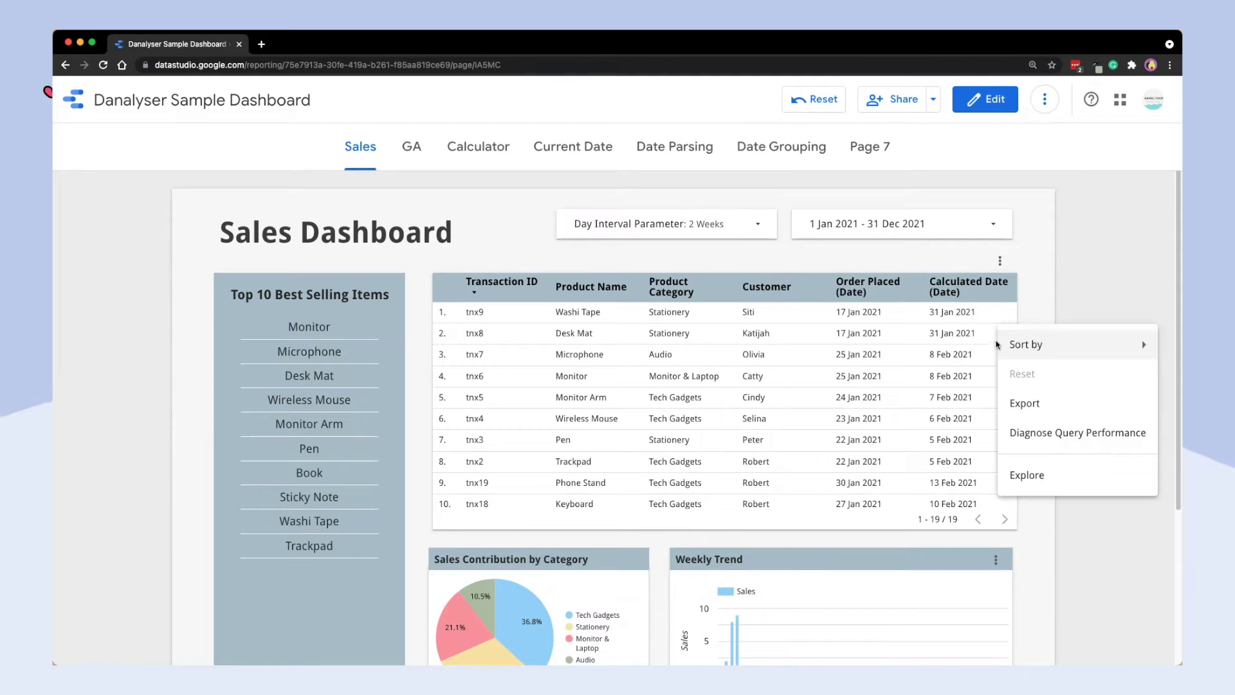
pyautogui.click(1043, 317)
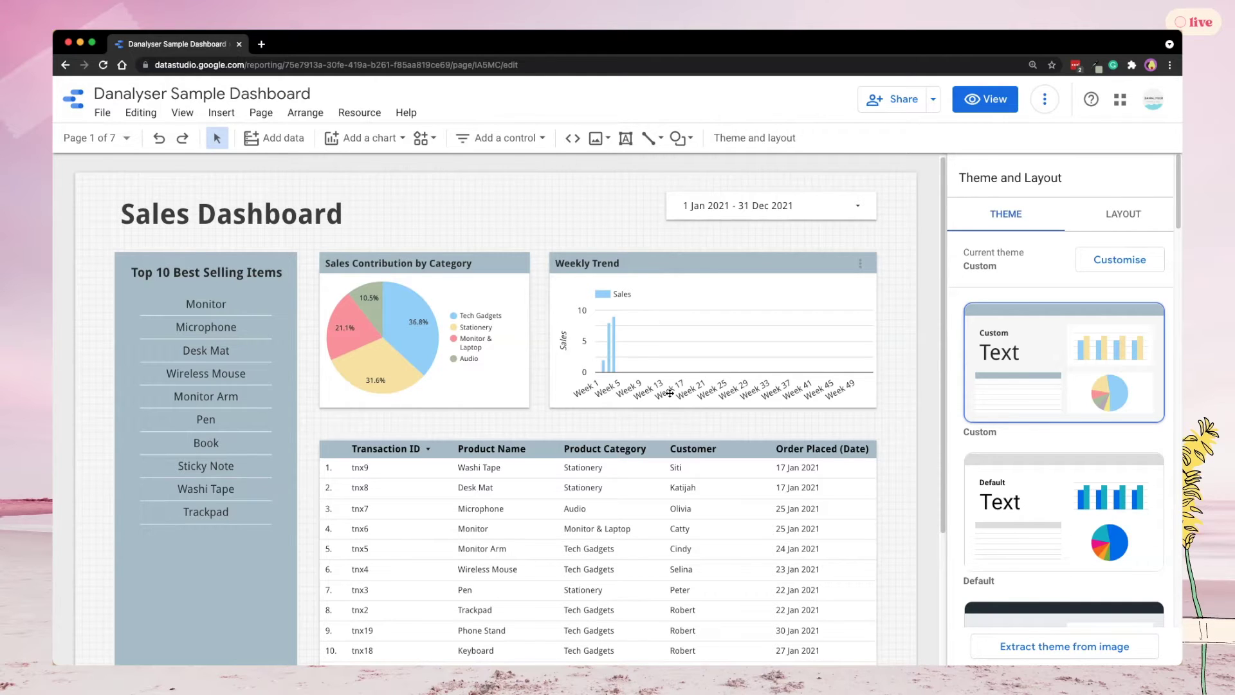
# From the Weekly Trend chart's data panel, start a new parameter named 'Day Interval parameter'.
pyautogui.click(676, 305)
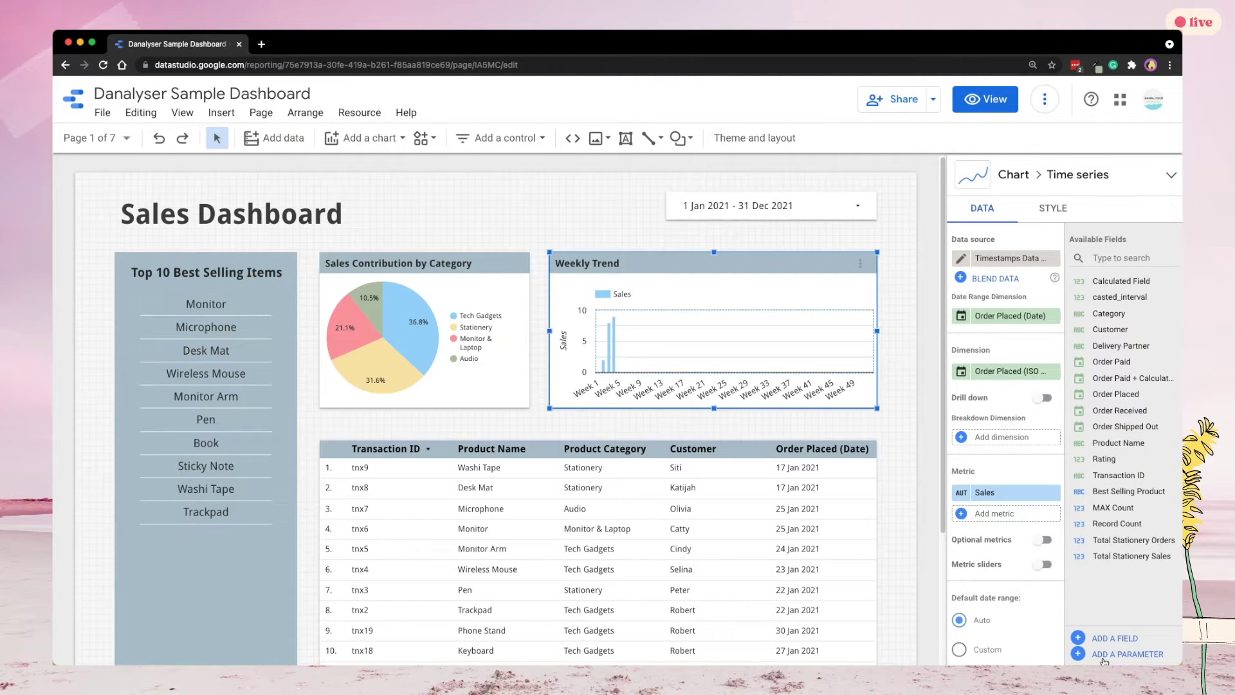
pyautogui.click(1103, 654)
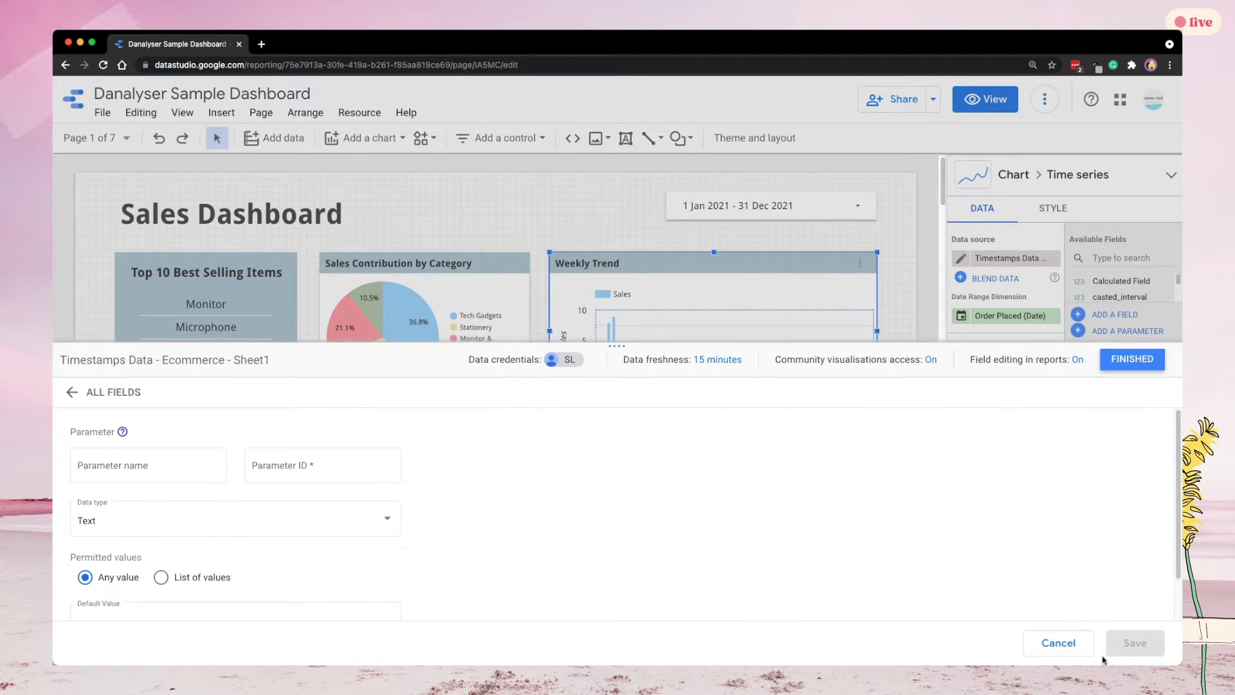
pyautogui.click(171, 463)
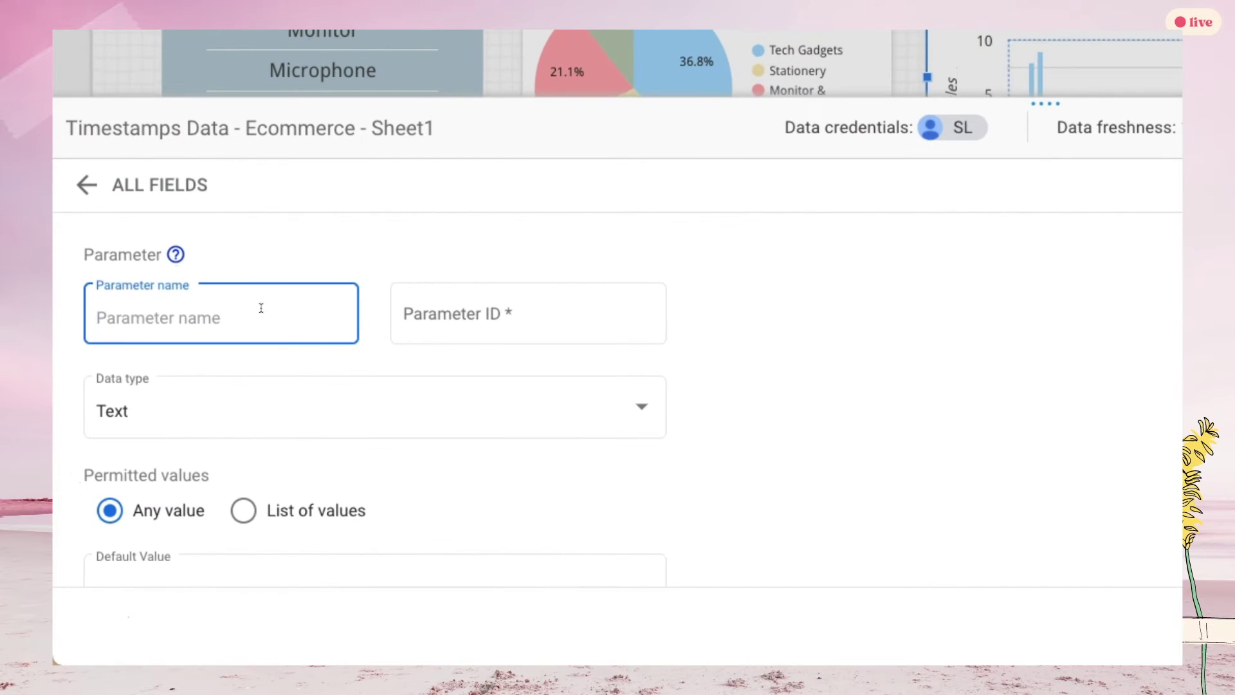
pyautogui.write('Day ')
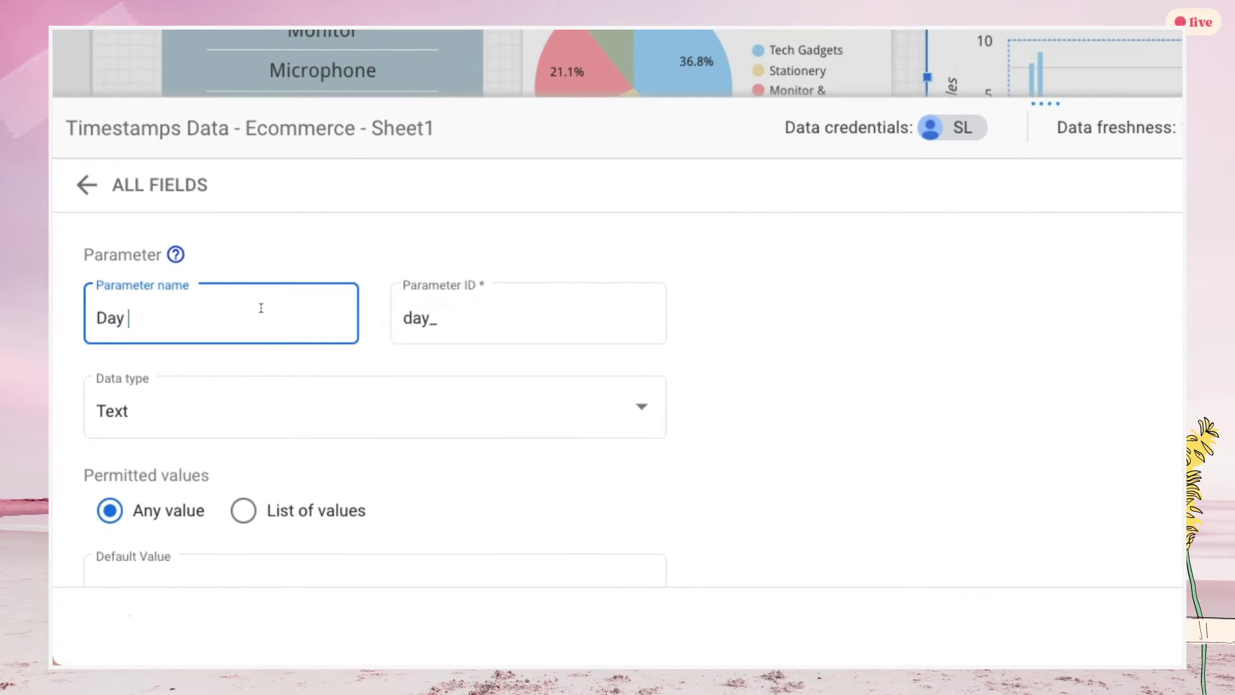
pyautogui.write('Interval parameter')
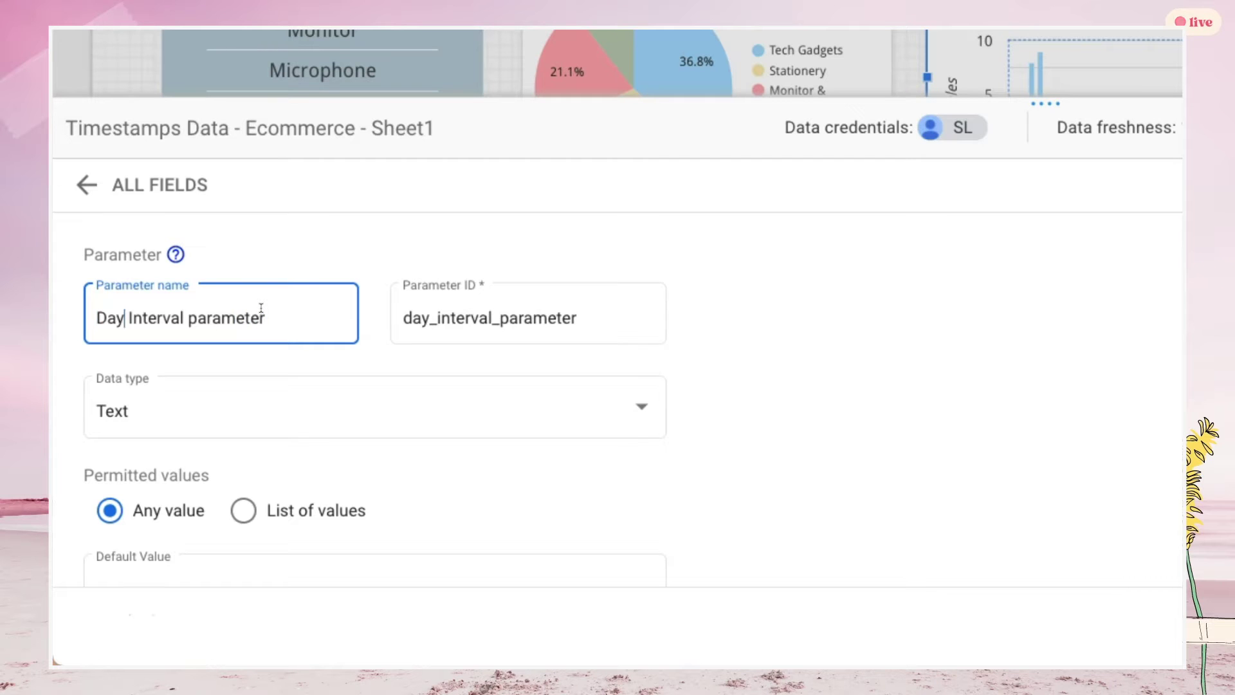
# Capitalise the name to 'Day Interval Parameter' and set its data type to Number (whole).
pyautogui.press('BackSpace')
pyautogui.write('P')
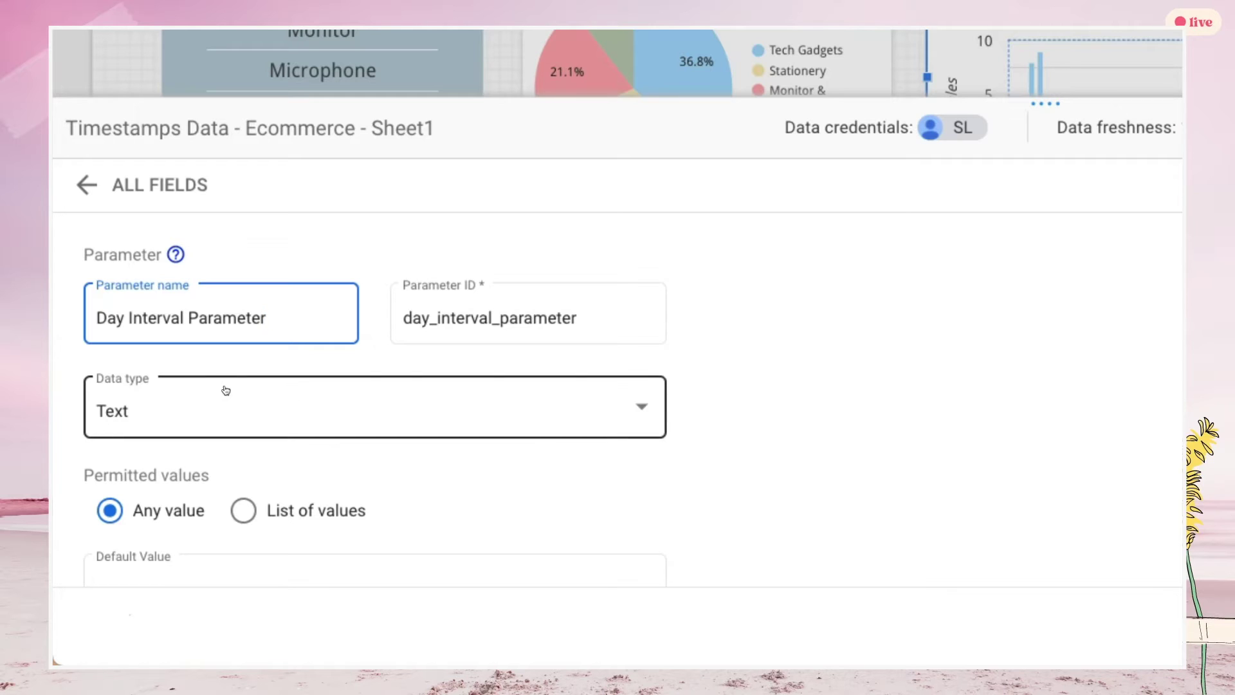
pyautogui.click(170, 417)
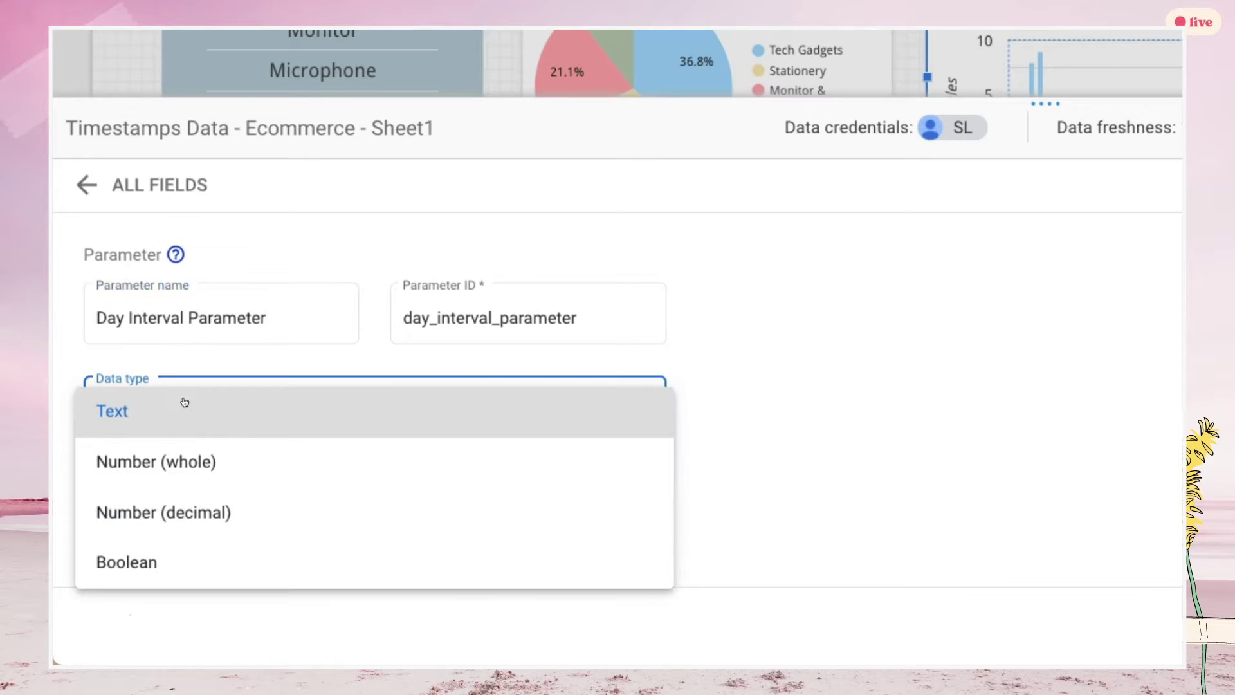
pyautogui.click(220, 473)
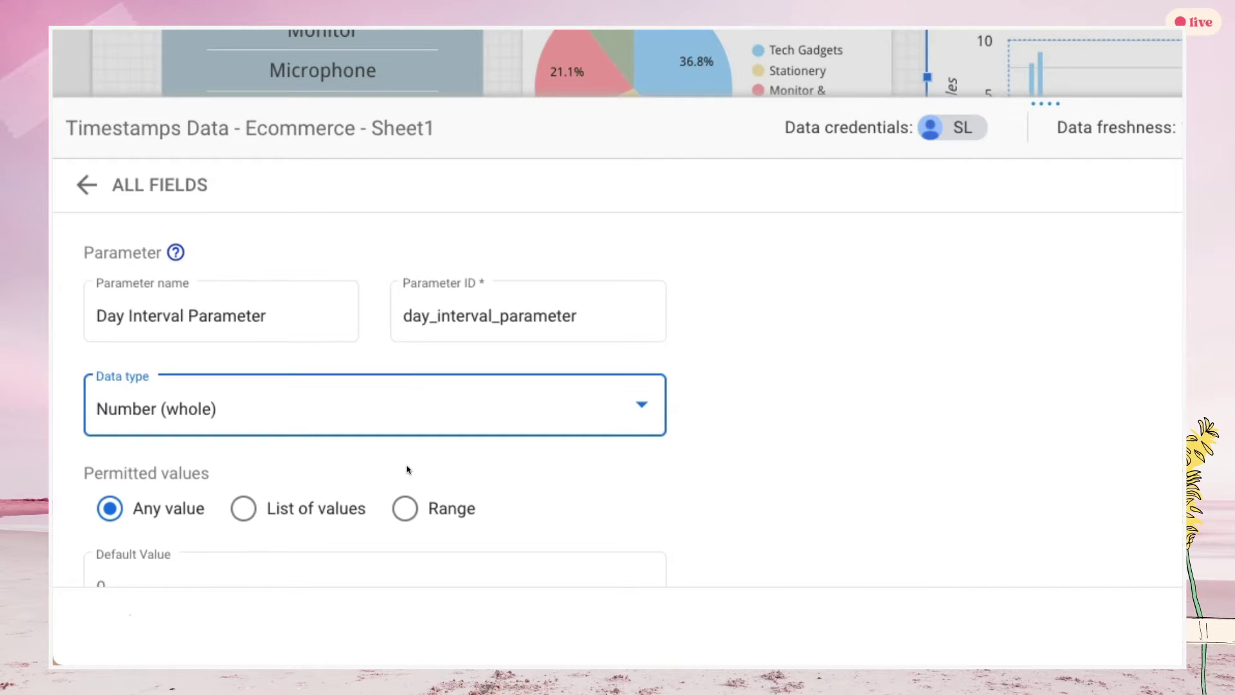
# Toggle permitted values between List of values and Range, ending on Range.
pyautogui.scroll(-1, 407, 469)
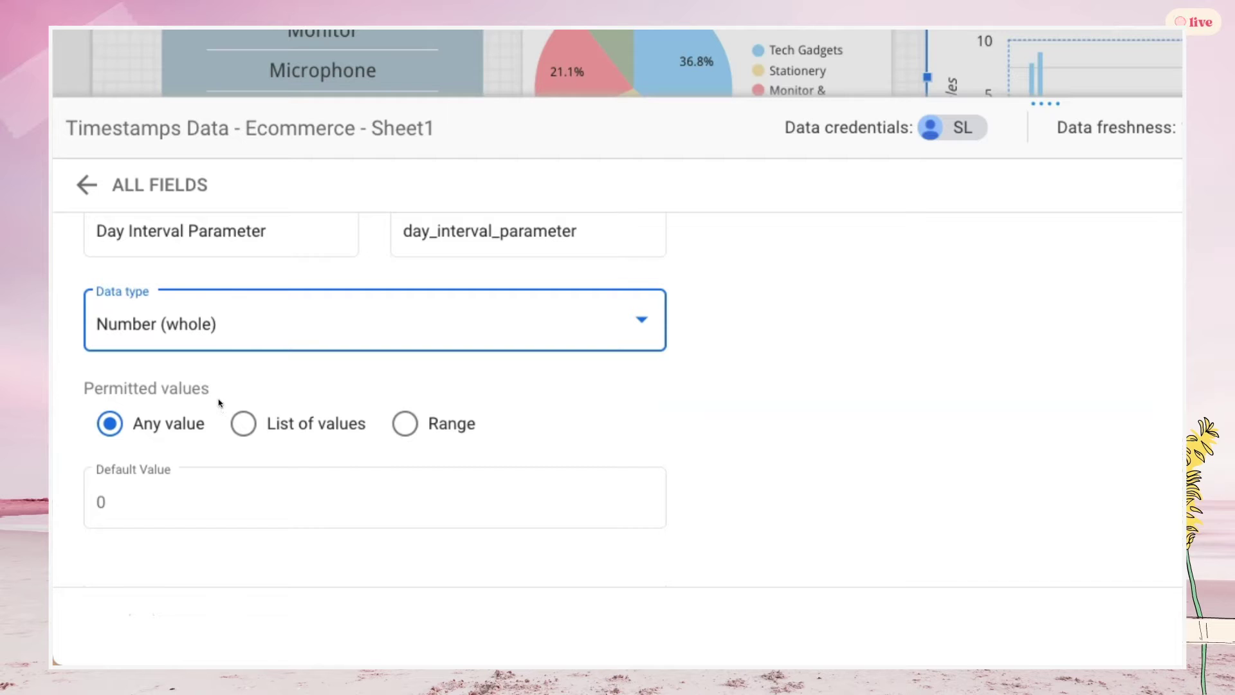
pyautogui.click(244, 425)
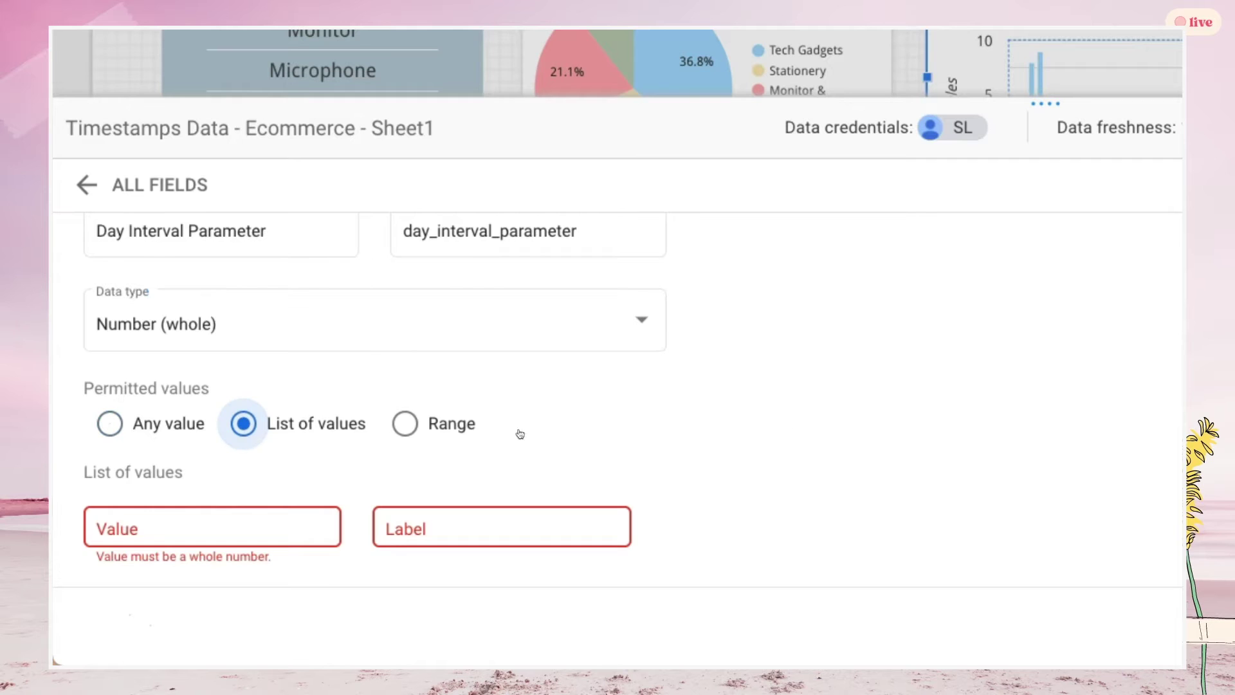
pyautogui.scroll(-2, 813, 403)
pyautogui.click(450, 237)
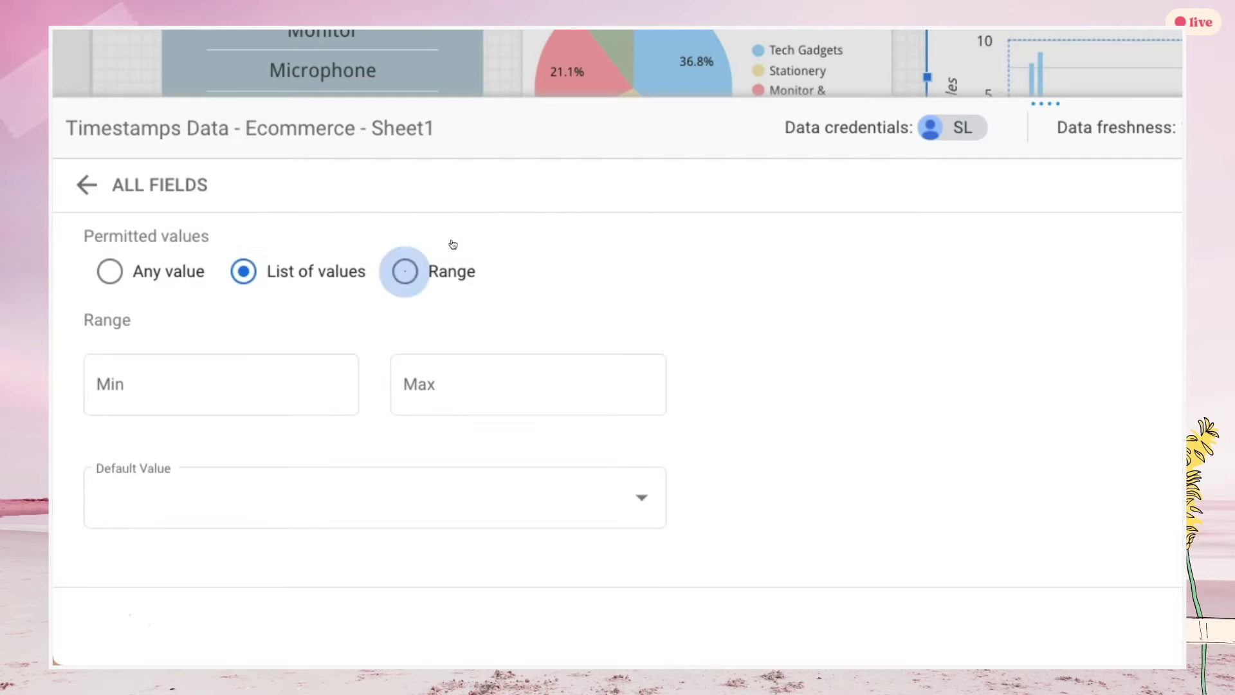
pyautogui.click(252, 273)
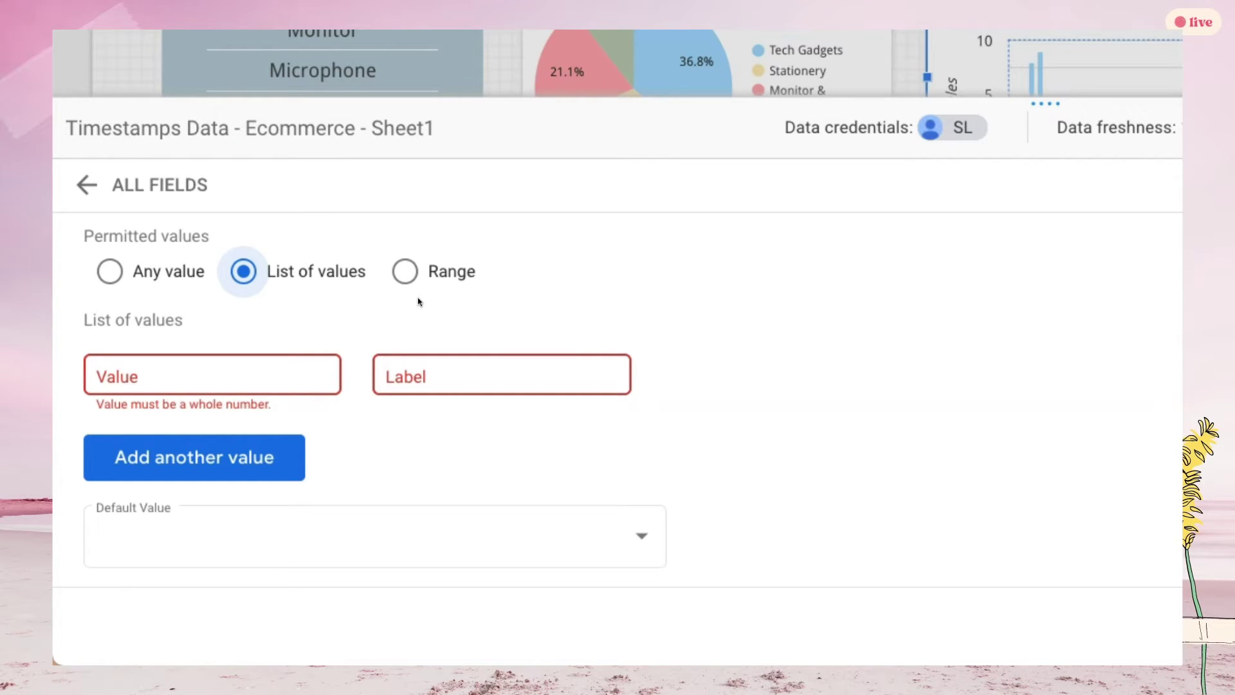
pyautogui.click(404, 270)
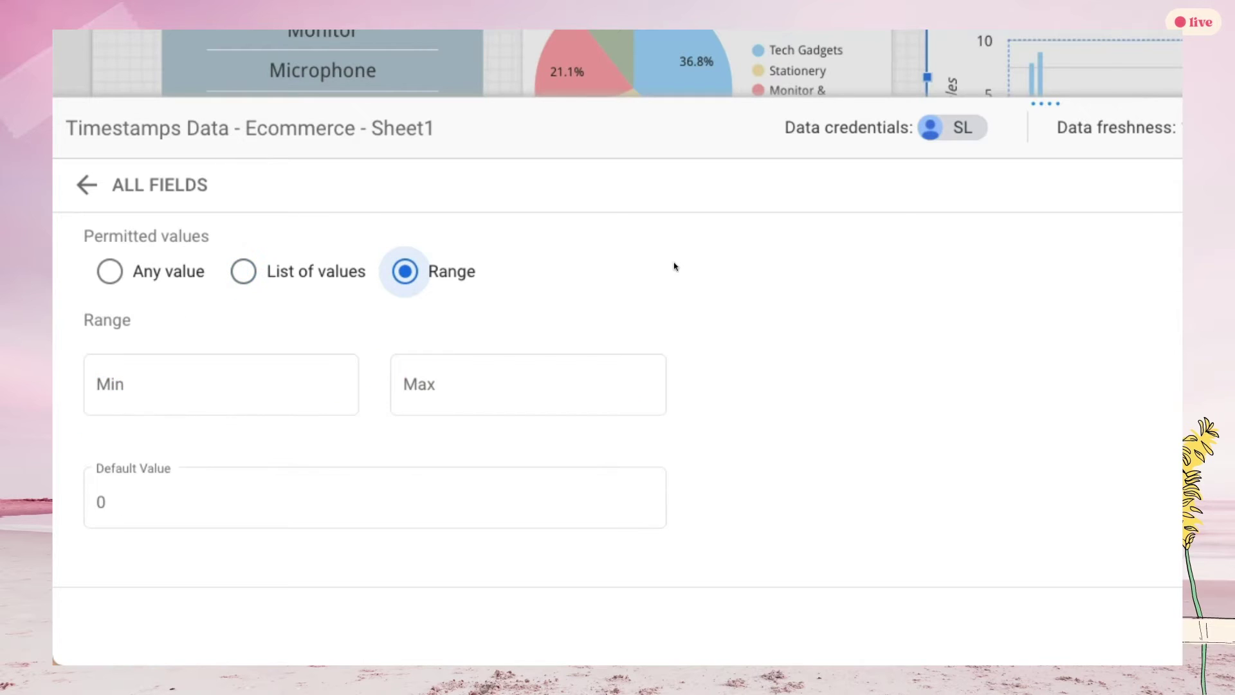
# Step through the range's Min, Max and Default Value fields, leaving the default at 0.
pyautogui.click(152, 381)
pyautogui.click(489, 402)
pyautogui.click(147, 493)
pyautogui.click(623, 454)
pyautogui.click(656, 518)
pyautogui.click(849, 471)
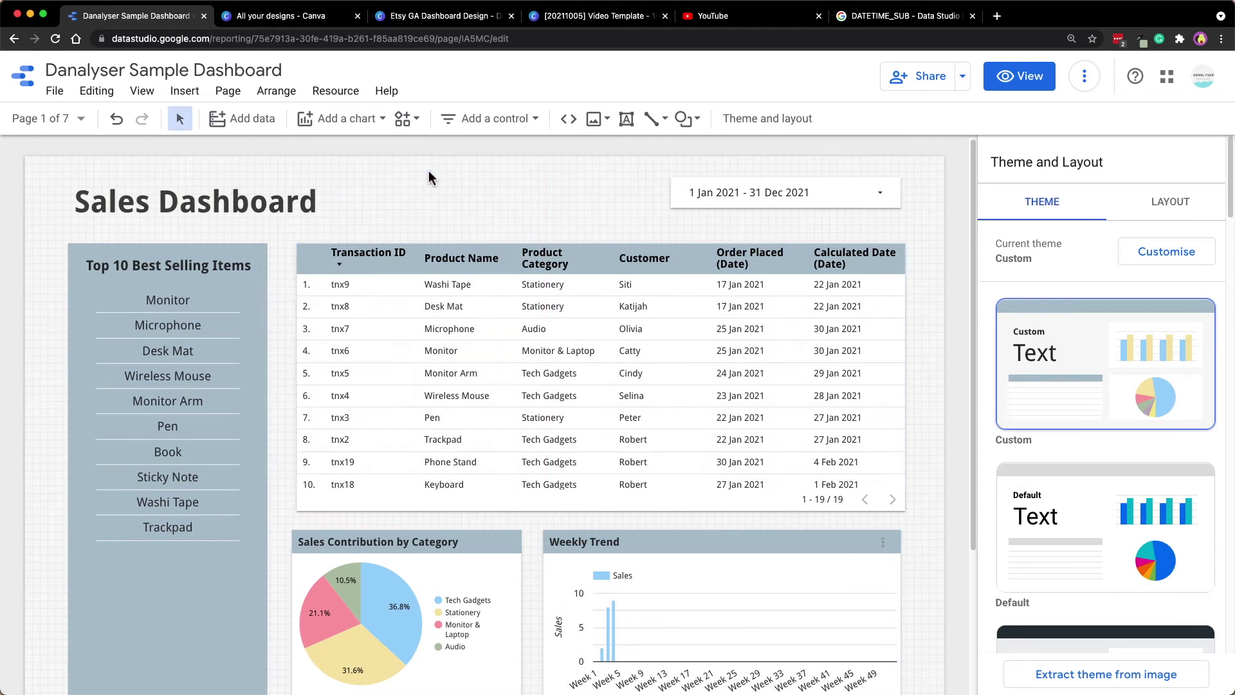
# Add a Day Interval input box control, preview the report, and enter 2 as the interval.
pyautogui.click(428, 172)
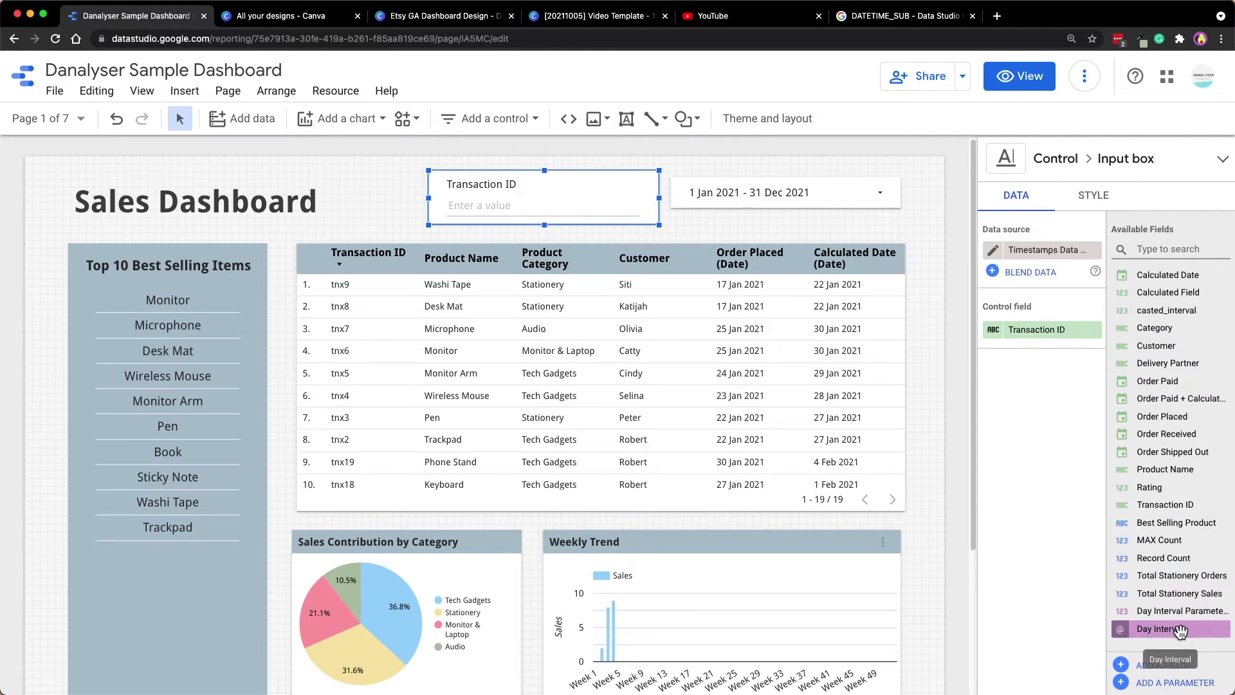
pyautogui.moveTo(1164, 628); pyautogui.dragTo(1046, 330)
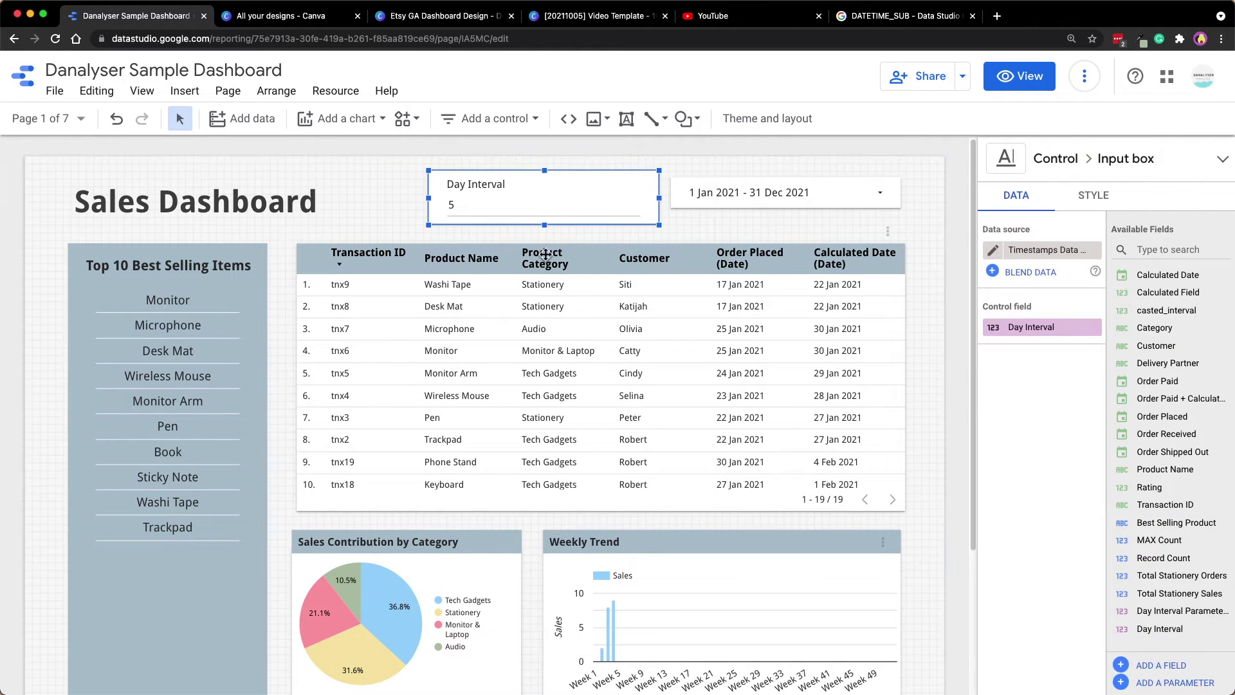
pyautogui.click(1023, 77)
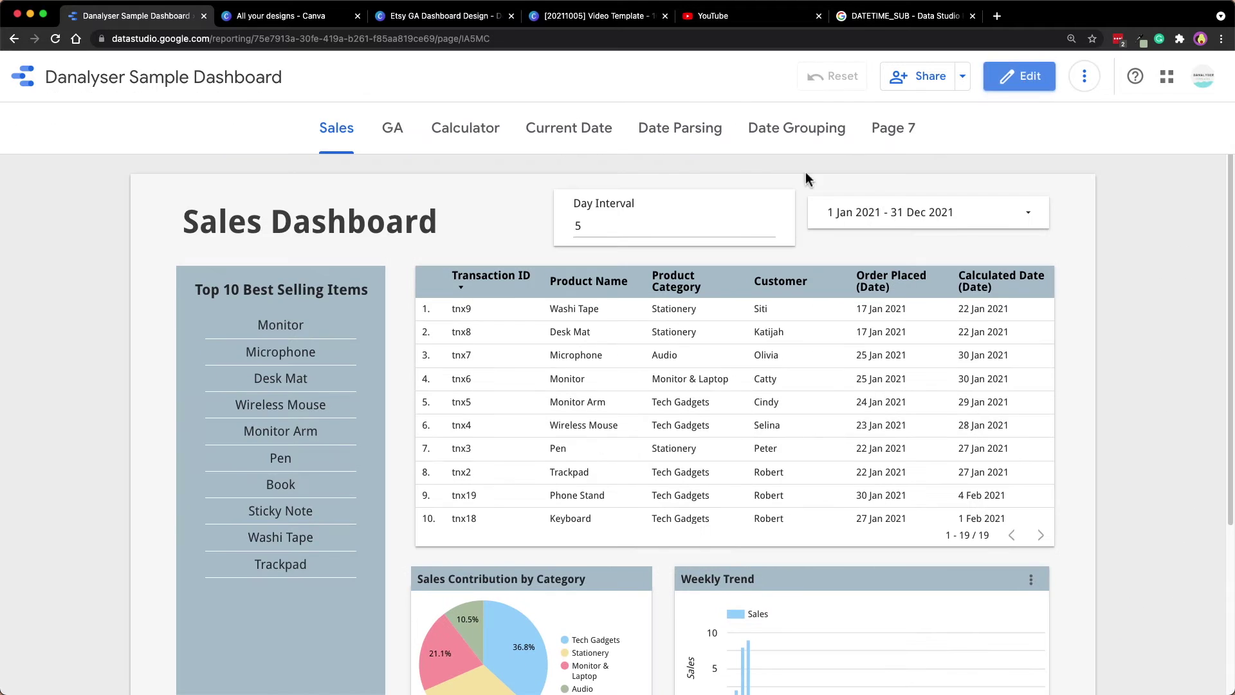
pyautogui.doubleClick(577, 220)
pyautogui.write('2')
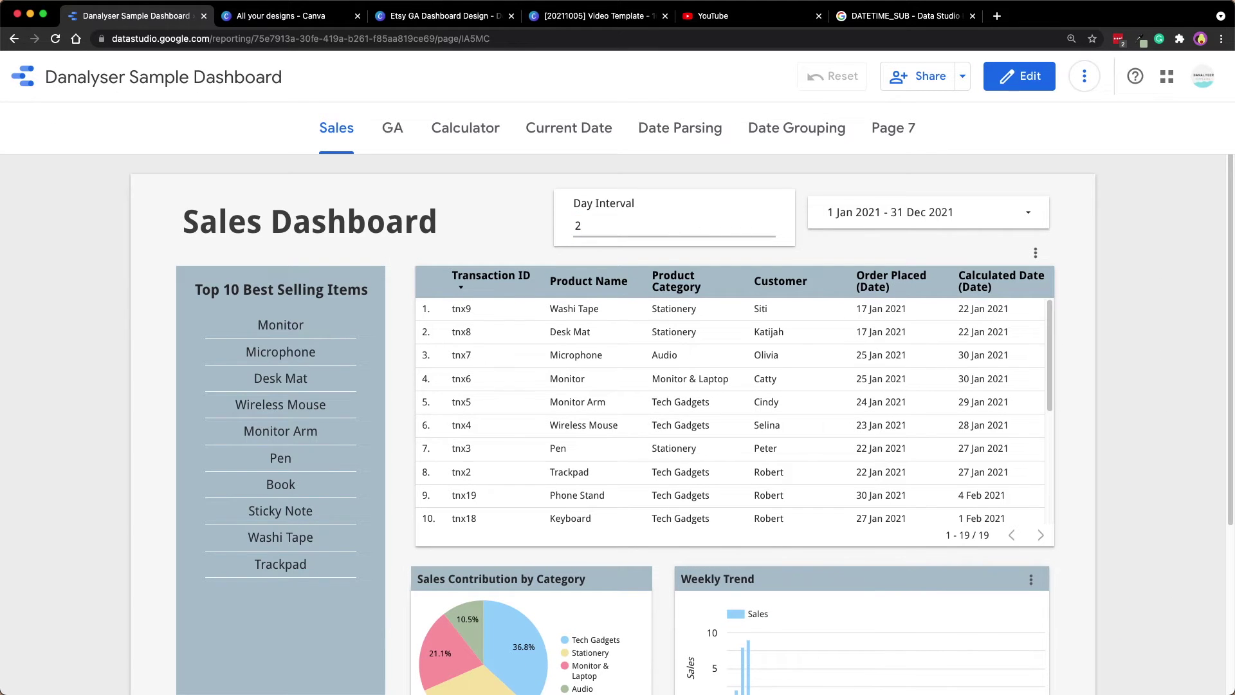
pyautogui.press('Return')
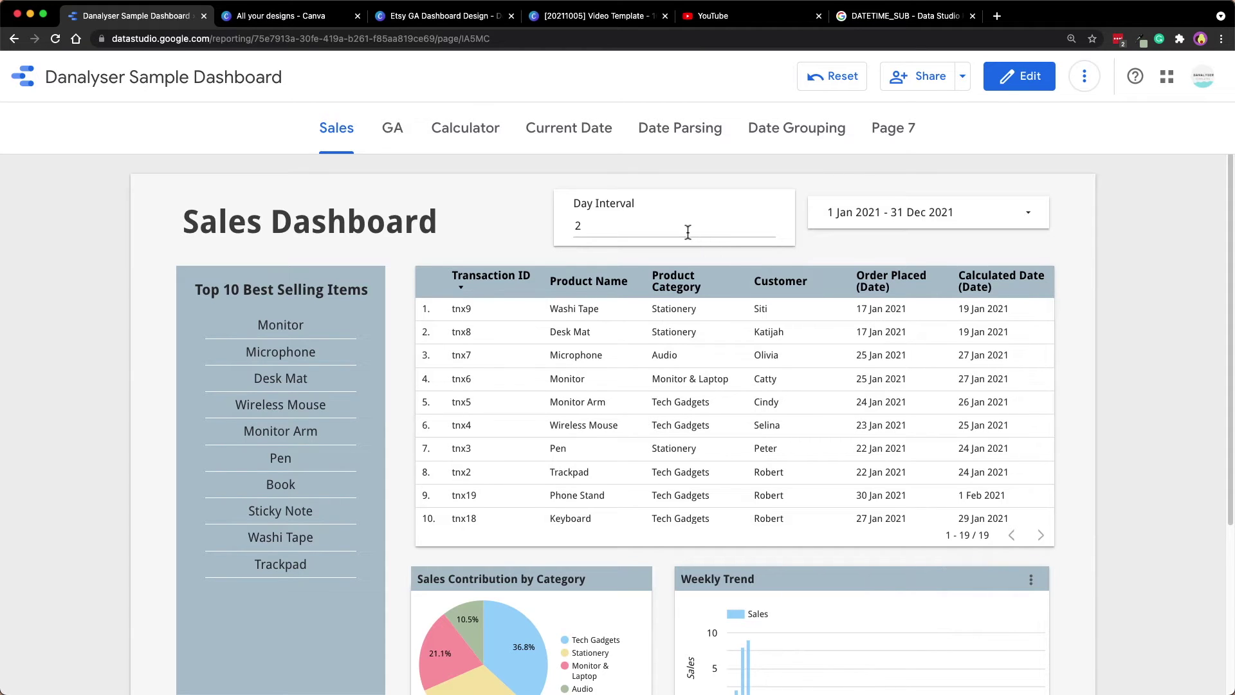
# Try interval values 4, 7 and 5, then switch the parameter to List of values.
pyautogui.moveTo(621, 224); pyautogui.dragTo(558, 221)
pyautogui.write('4')
pyautogui.press('Return')
pyautogui.moveTo(692, 226); pyautogui.dragTo(557, 224)
pyautogui.write('7')
pyautogui.press('Return')
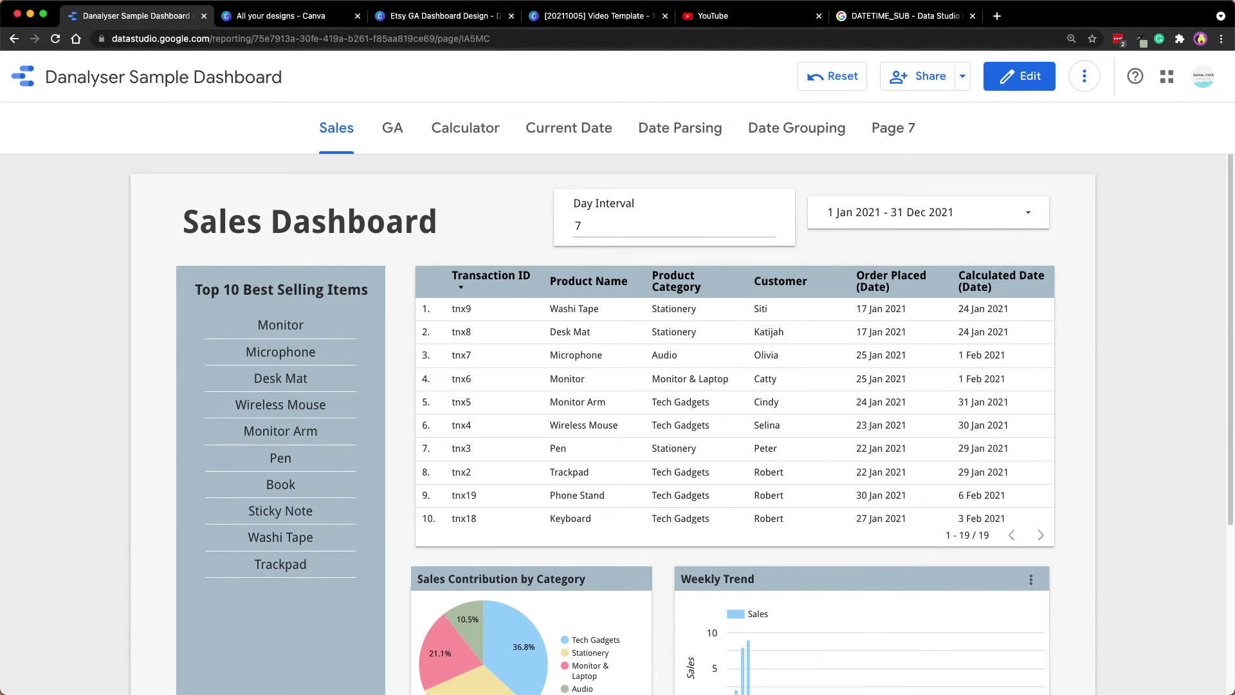
pyautogui.click(626, 228)
pyautogui.write('.5')
pyautogui.press('Return')
pyautogui.click(606, 226)
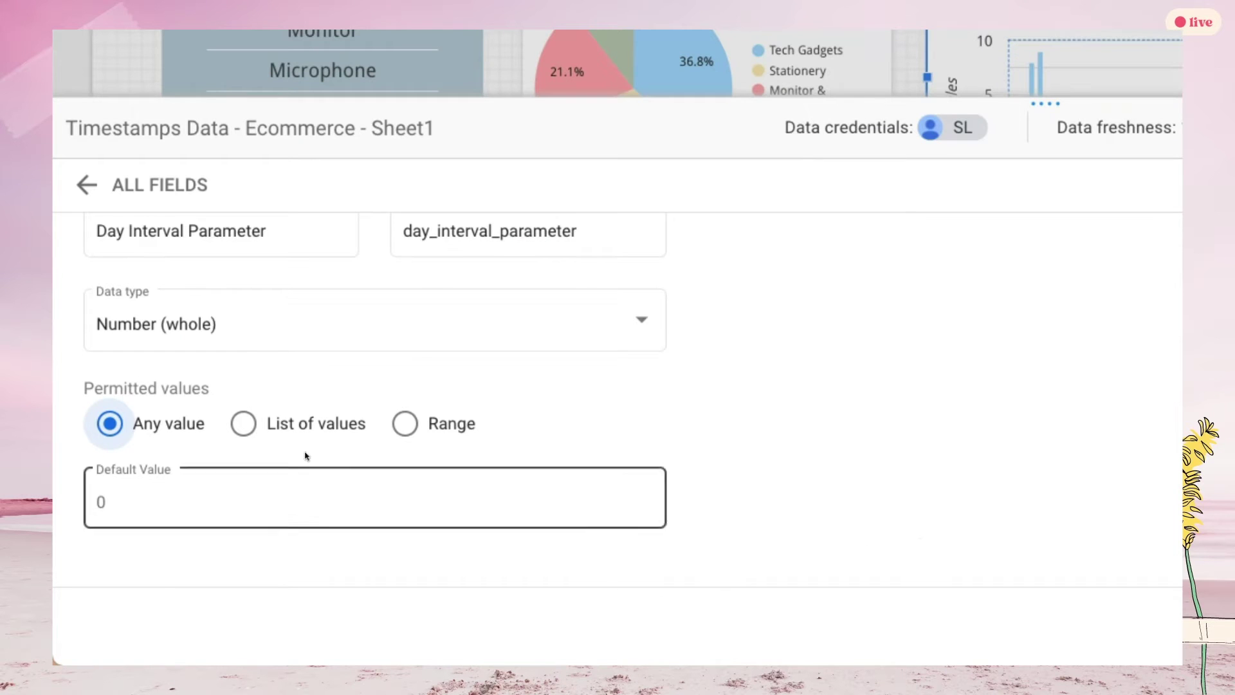
pyautogui.click(298, 437)
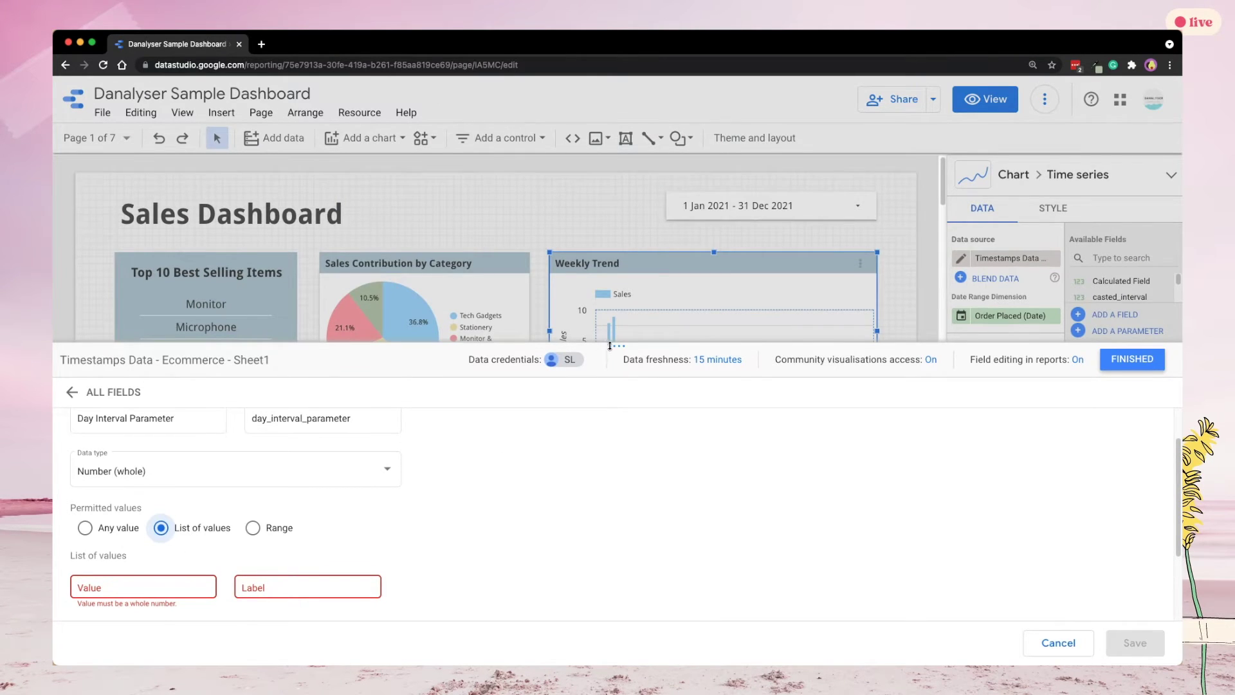
# Enter the permitted values 1, 5, 7 and 14 in the parameter's value list.
pyautogui.moveTo(611, 346); pyautogui.dragTo(598, 62)
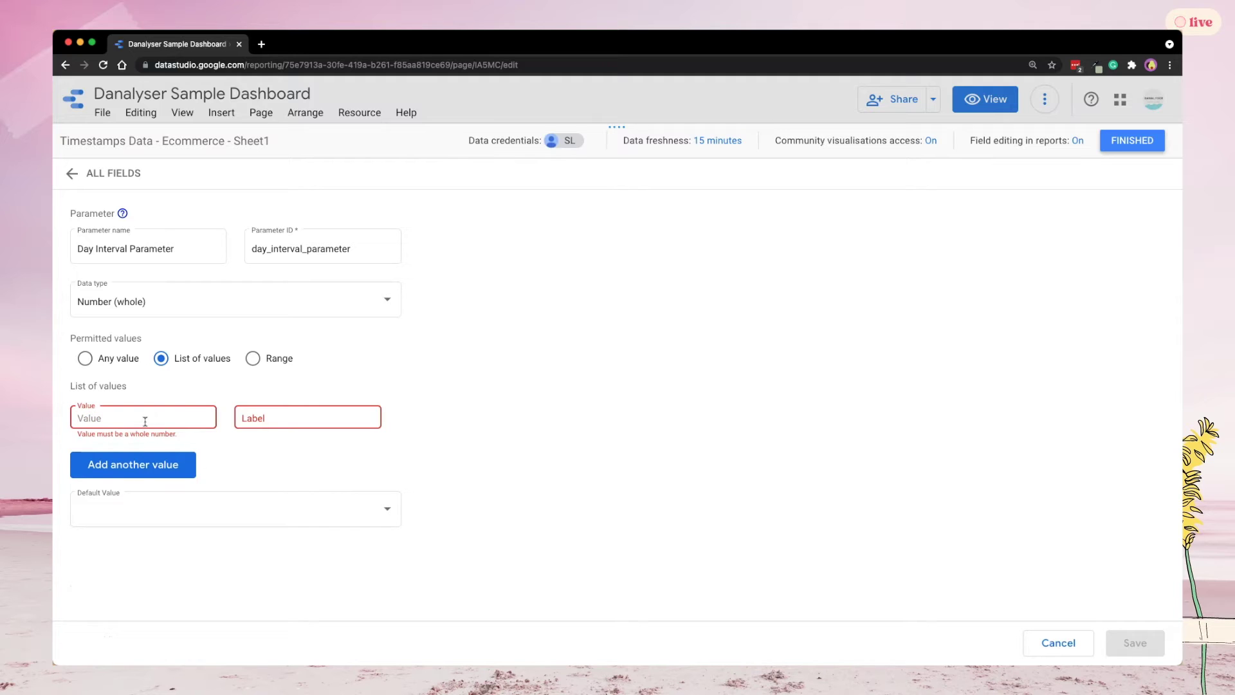
pyautogui.write('1')
pyautogui.click(154, 443)
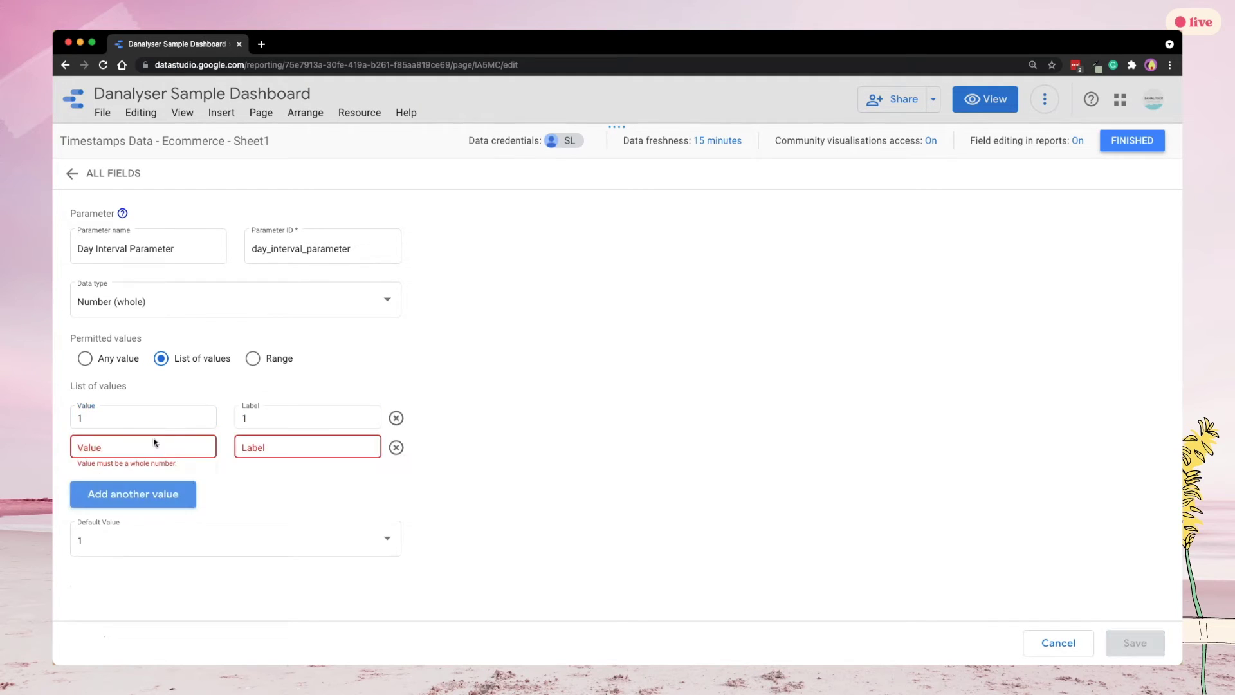
pyautogui.click(145, 447)
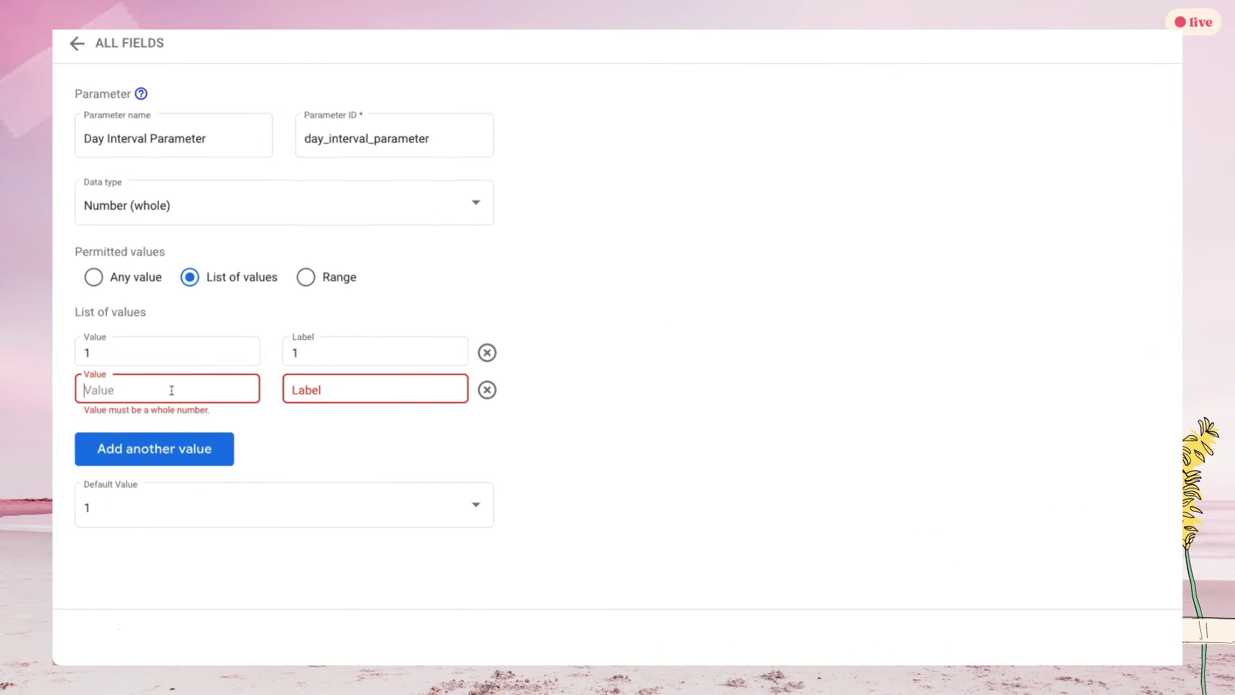
pyautogui.write('5')
pyautogui.click(171, 435)
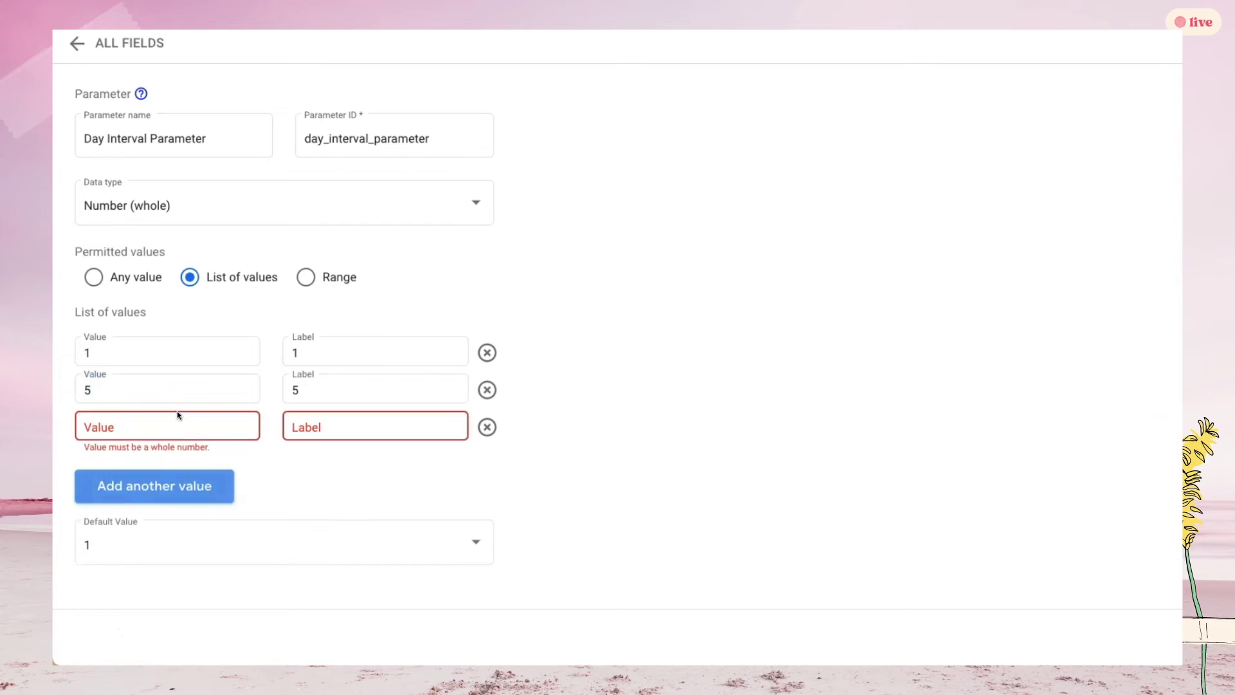
pyautogui.click(179, 422)
pyautogui.write('7')
pyautogui.click(205, 469)
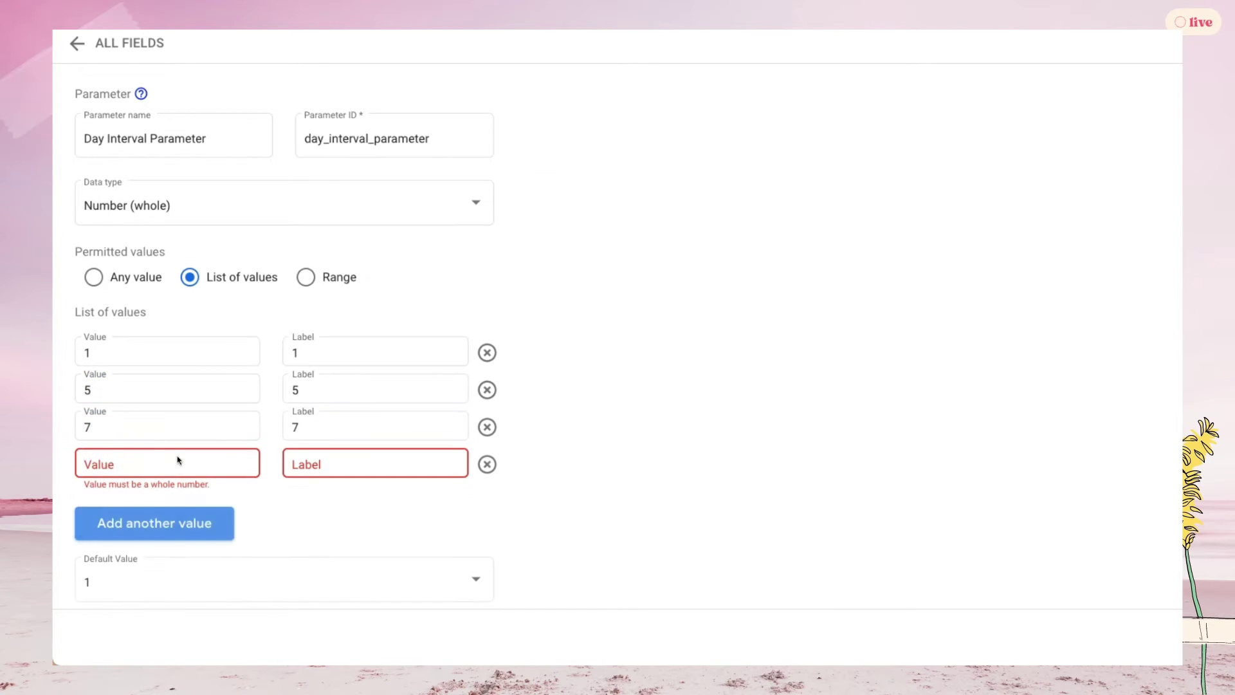
pyautogui.click(178, 465)
pyautogui.write('14')
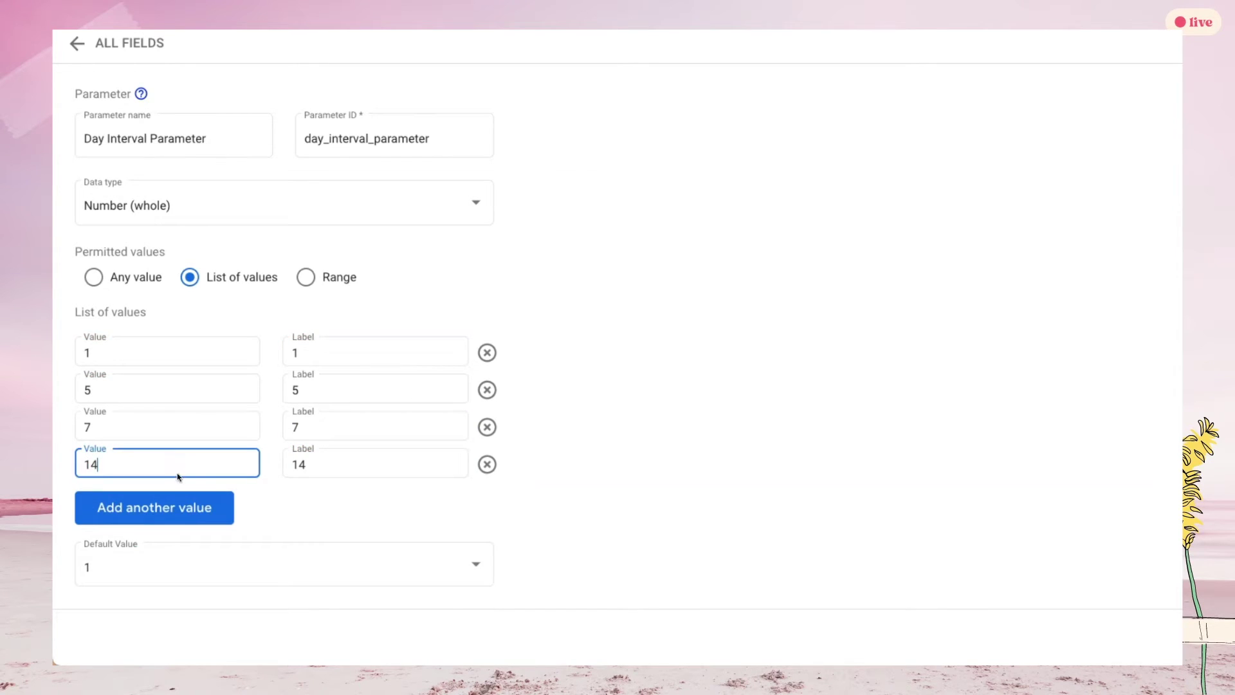
pyautogui.click(271, 507)
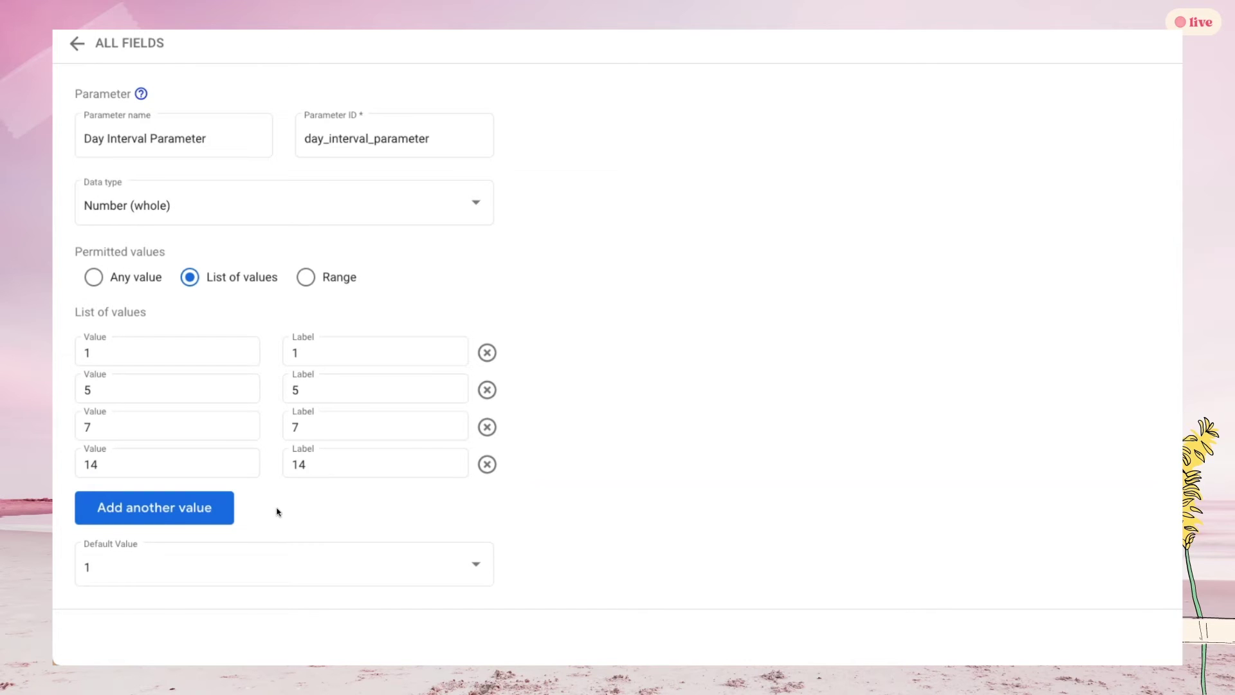
# Set the default value to 5 and save the parameter.
pyautogui.scroll(-1, 278, 511)
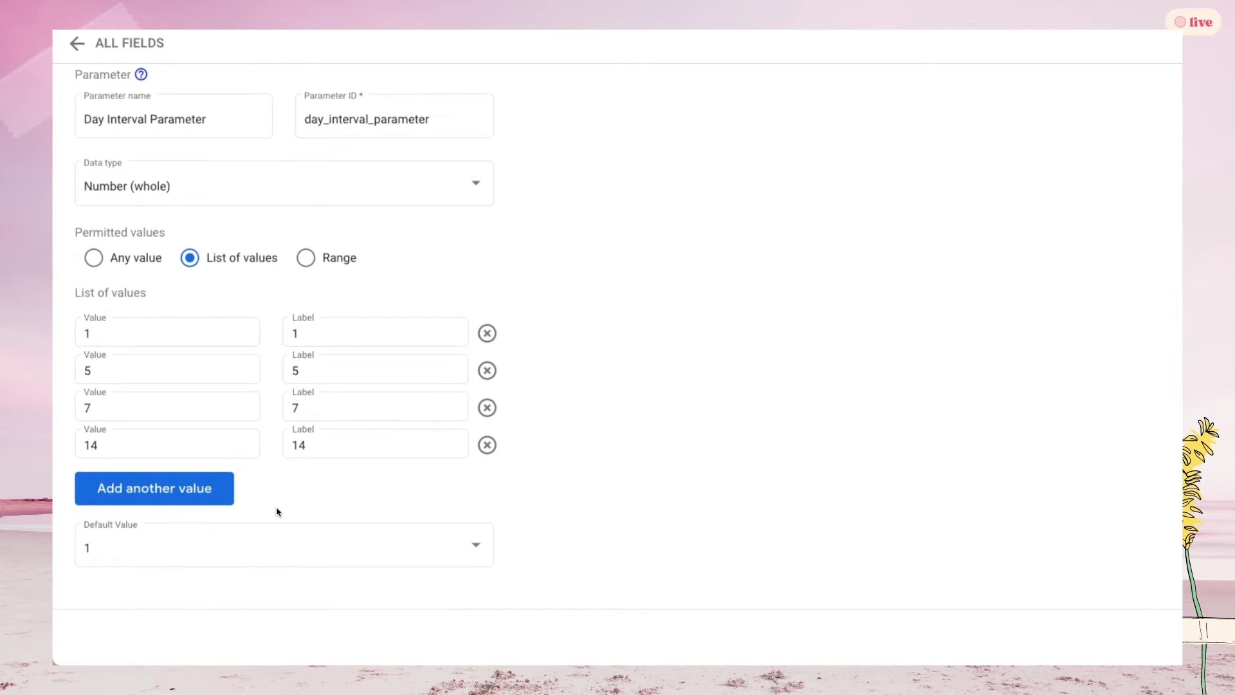
pyautogui.click(242, 552)
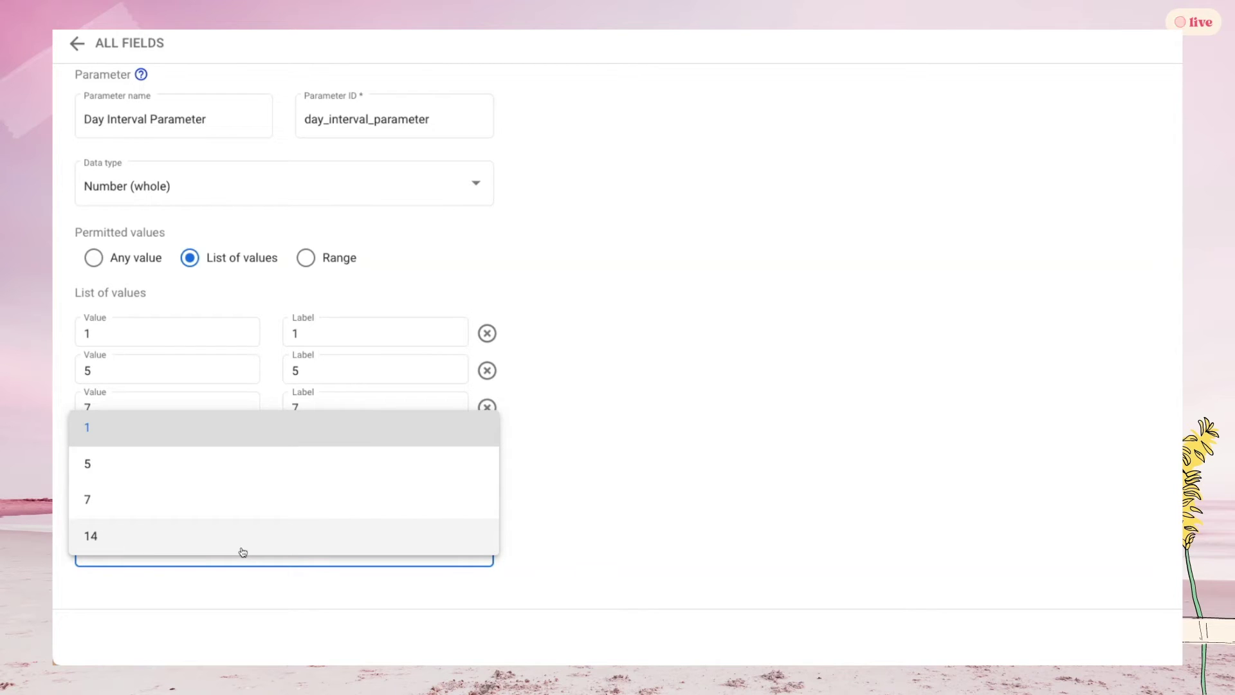
pyautogui.click(235, 475)
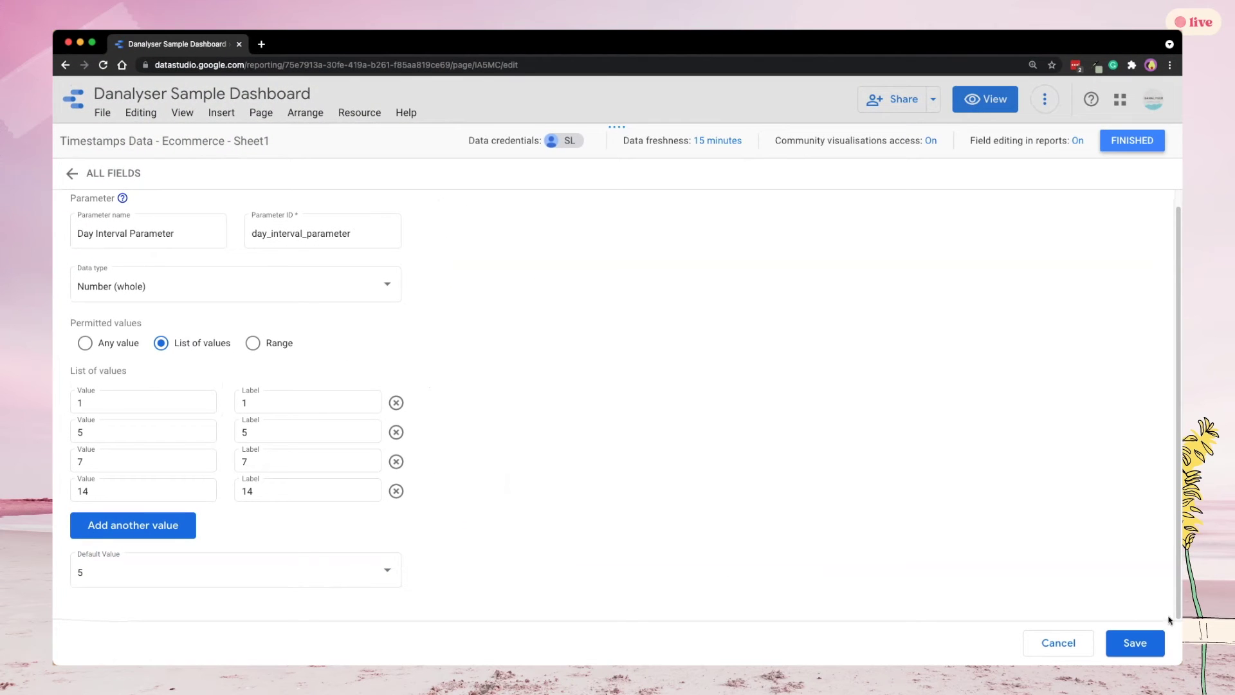
pyautogui.click(1146, 641)
# Place a drop-down list control beside the date range, driven by Day Interval Parameter.
pyautogui.click(1131, 140)
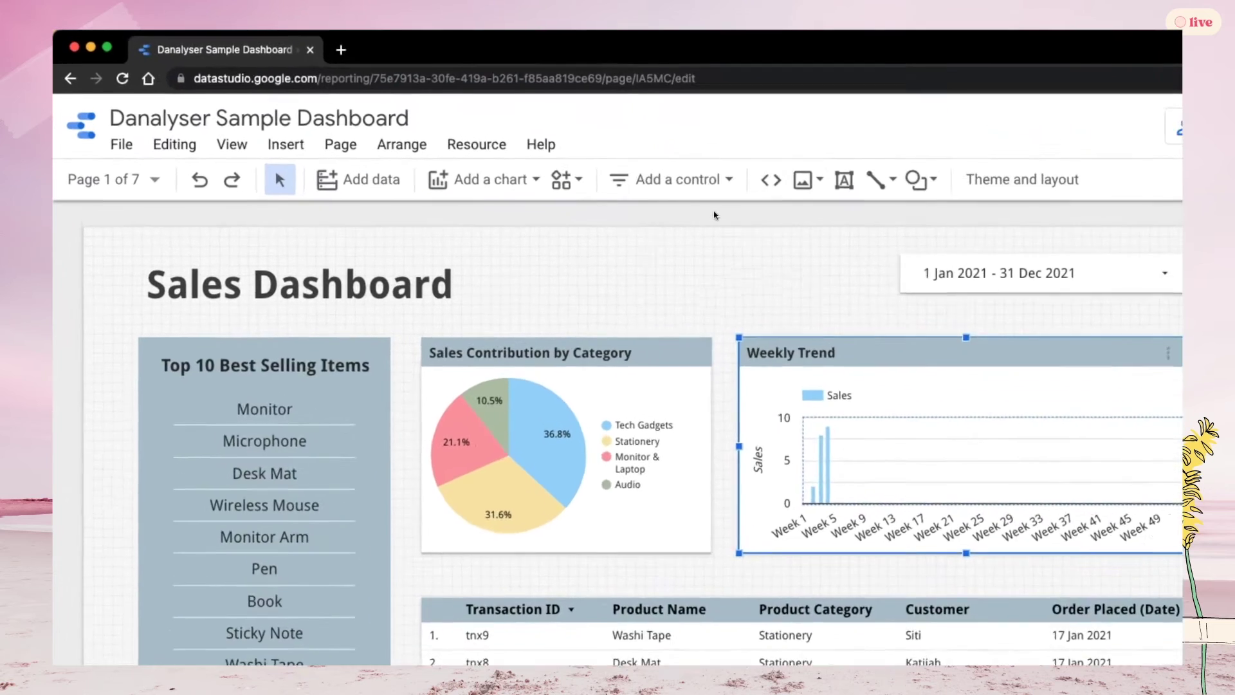
pyautogui.click(508, 139)
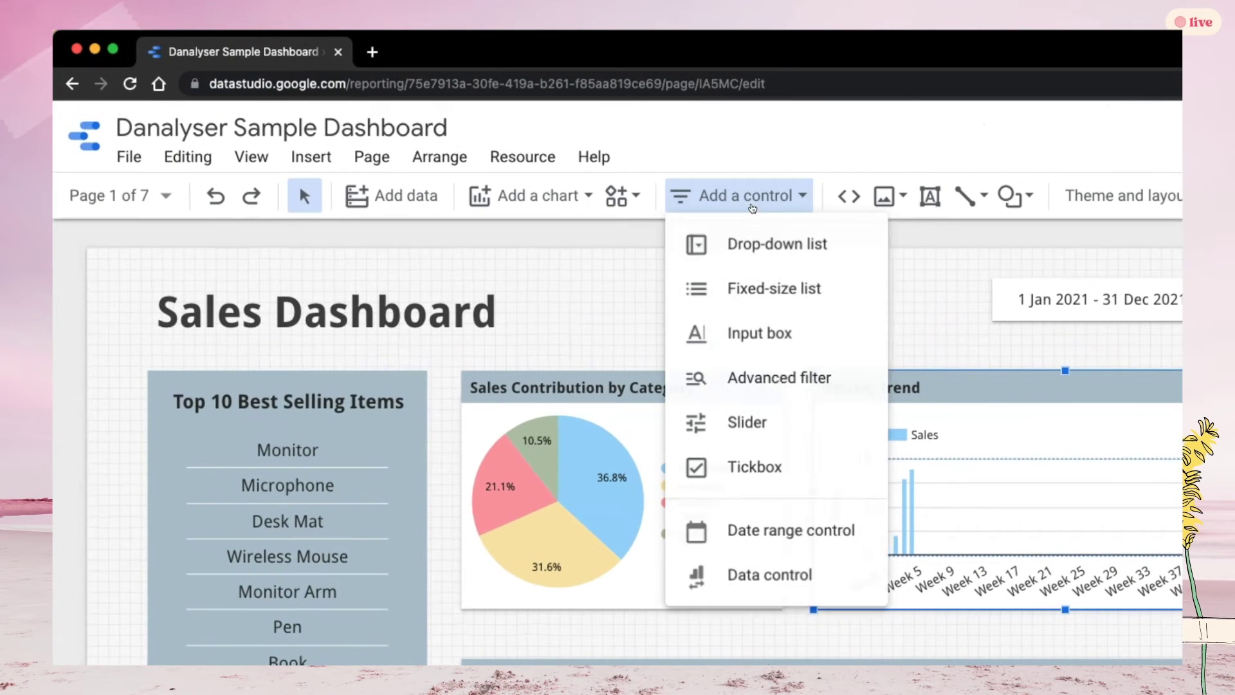
pyautogui.click(772, 244)
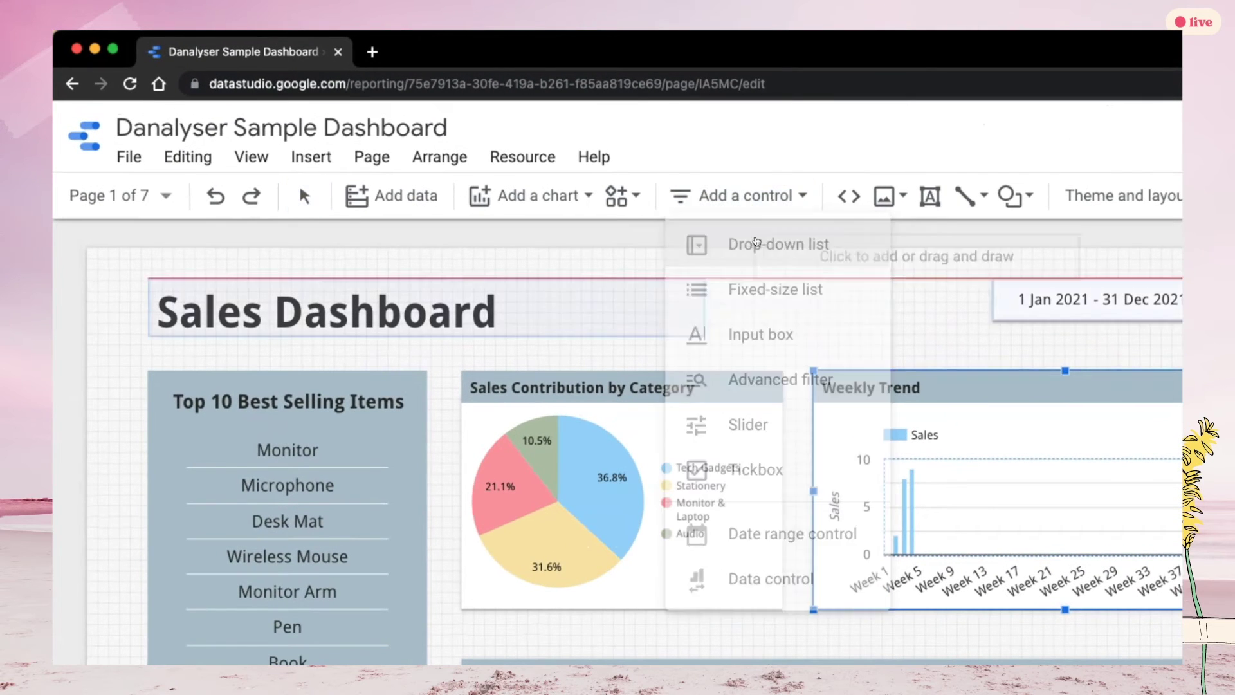
pyautogui.click(648, 281)
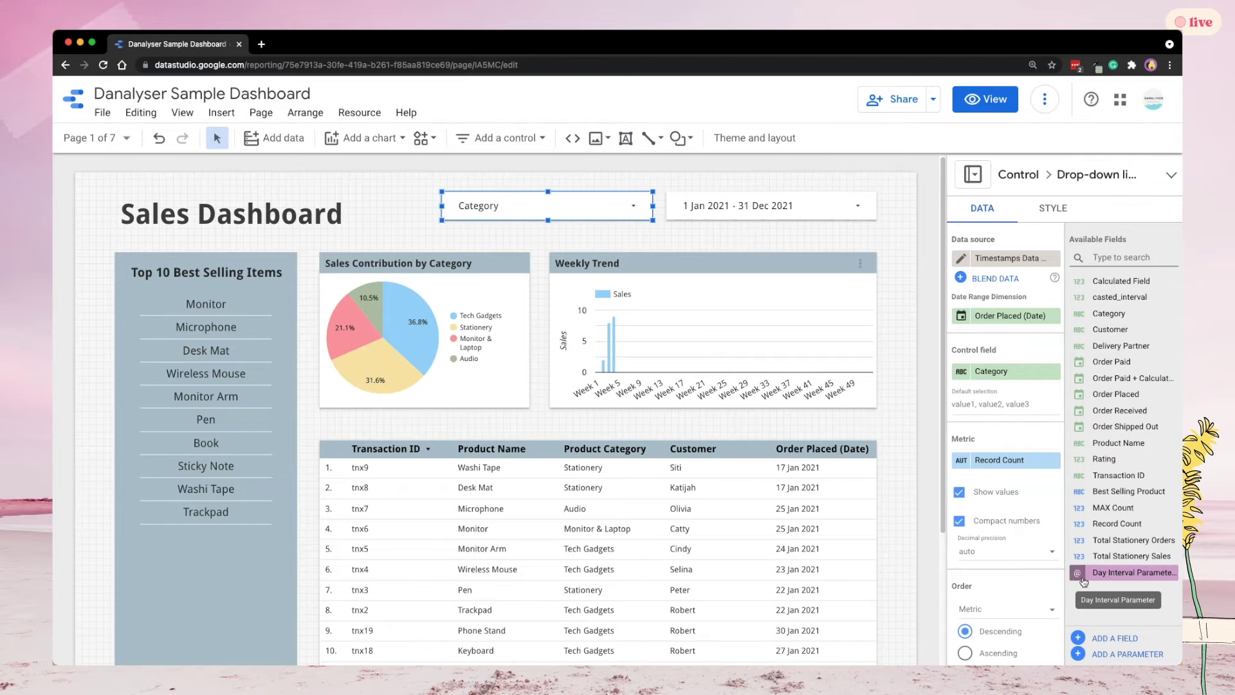
pyautogui.moveTo(1133, 574); pyautogui.dragTo(978, 375)
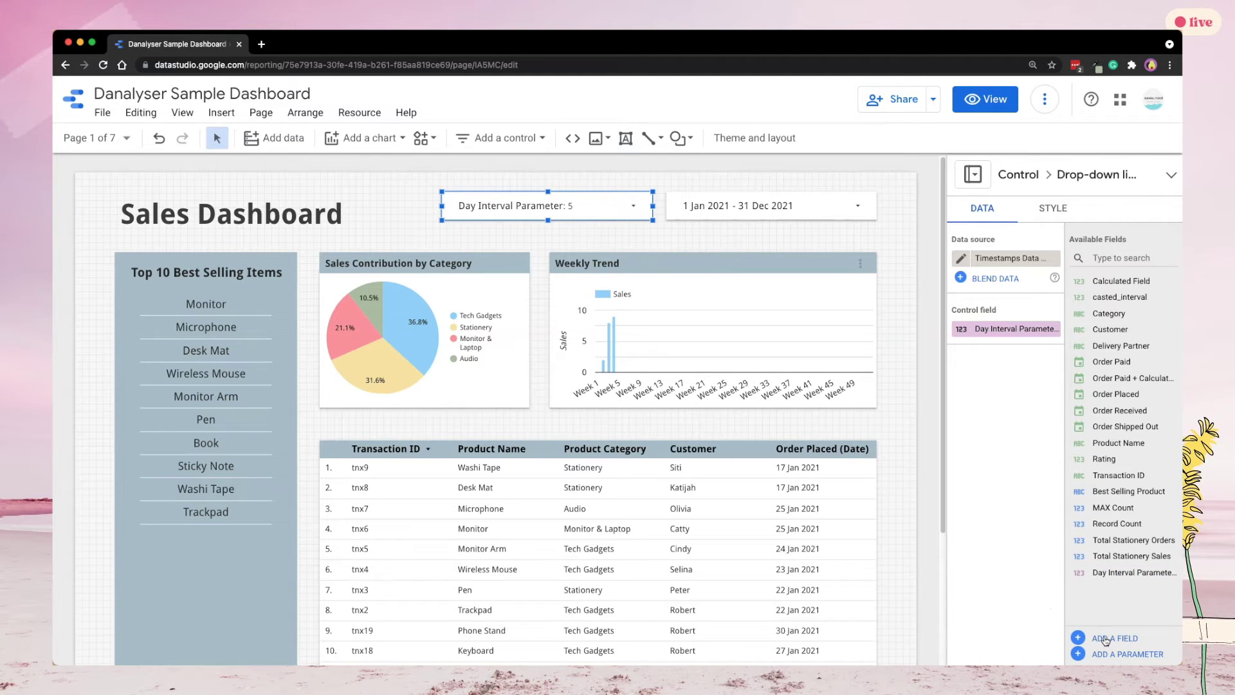
# Preview the dashboard and pick 14 from the Day Interval Parameter drop-down.
pyautogui.click(994, 106)
pyautogui.click(759, 225)
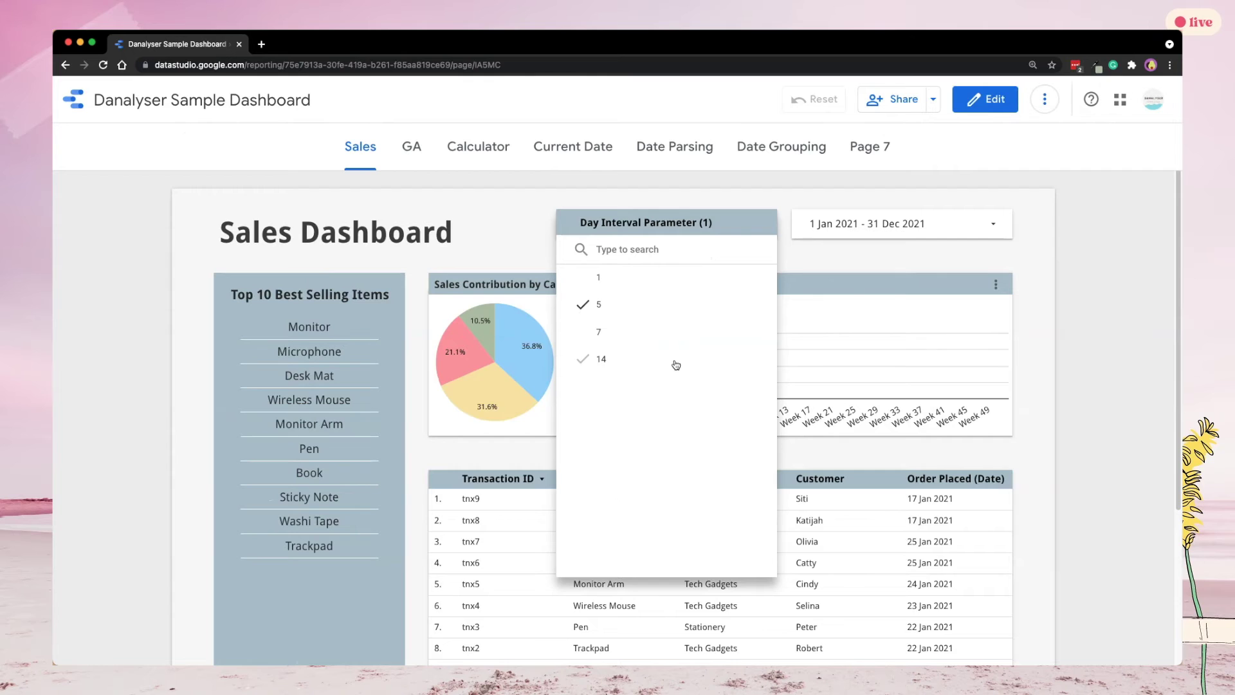
pyautogui.click(676, 364)
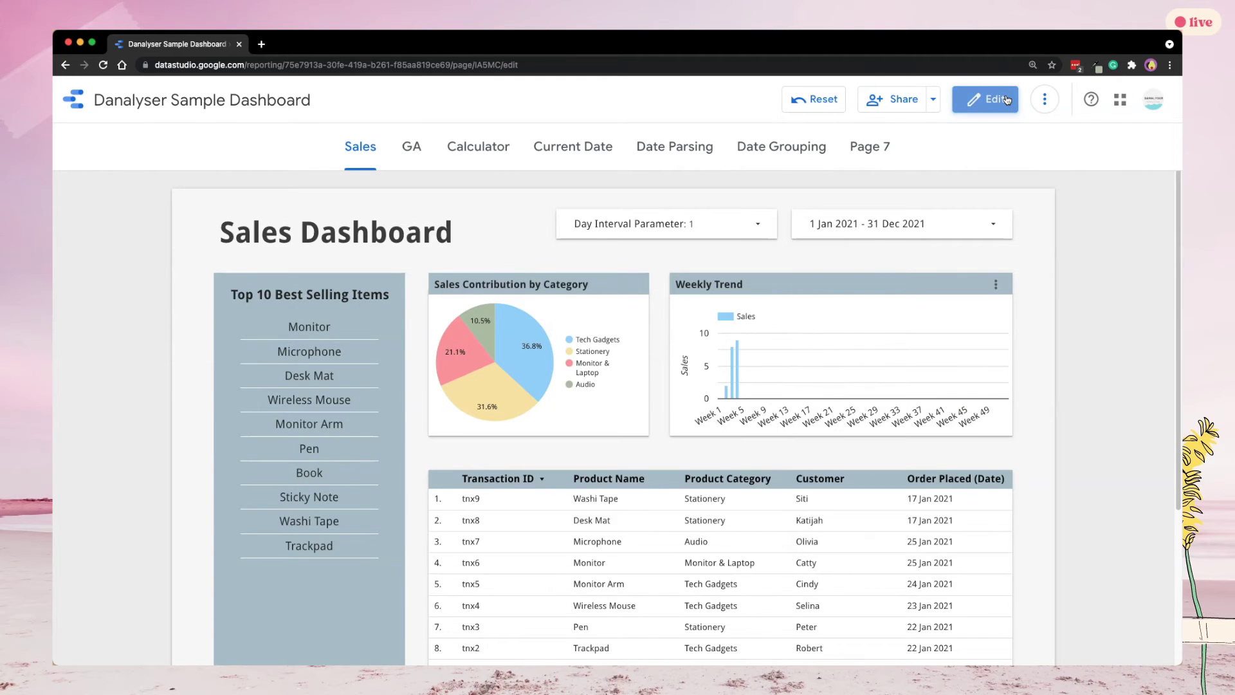
# Return to edit mode, select the Day Interval Parameter control, and add a new field.
pyautogui.click(965, 99)
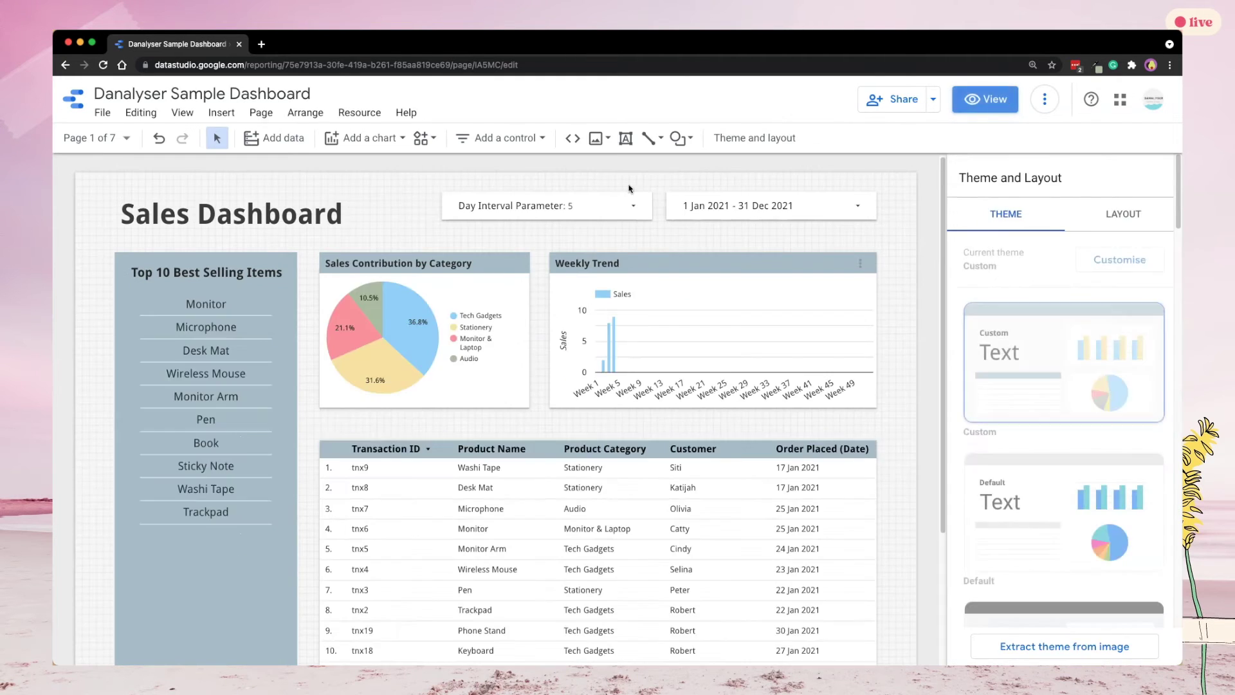
pyautogui.click(615, 199)
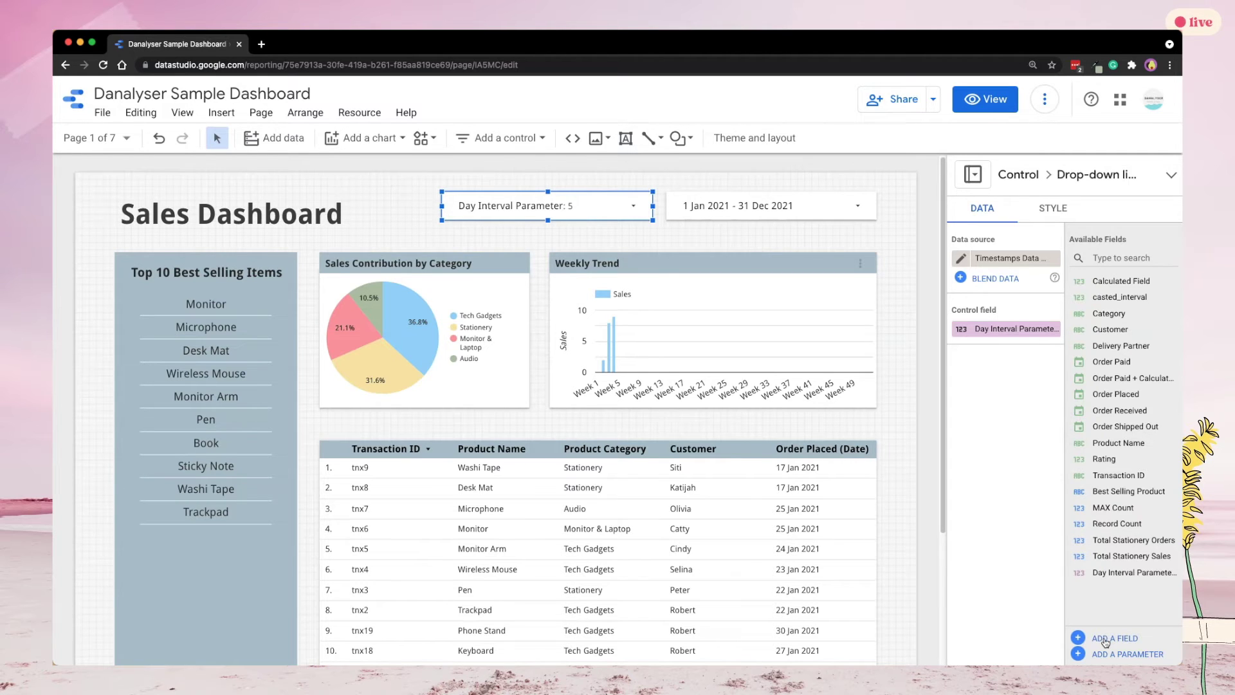
pyautogui.click(1104, 640)
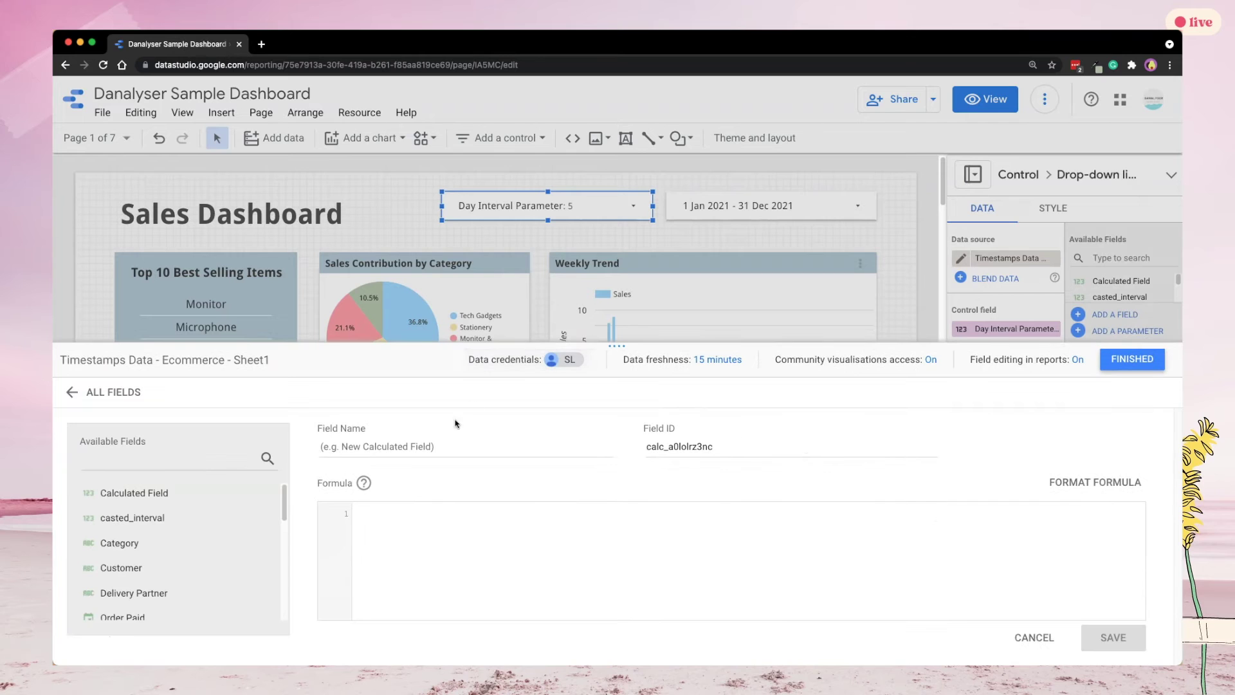
# Name the field 'Calculated Date' with formula DATETIME_ADD(Order Placed, INTERVAL 5 DAY).
pyautogui.click(442, 445)
pyautogui.write('Calculated ')
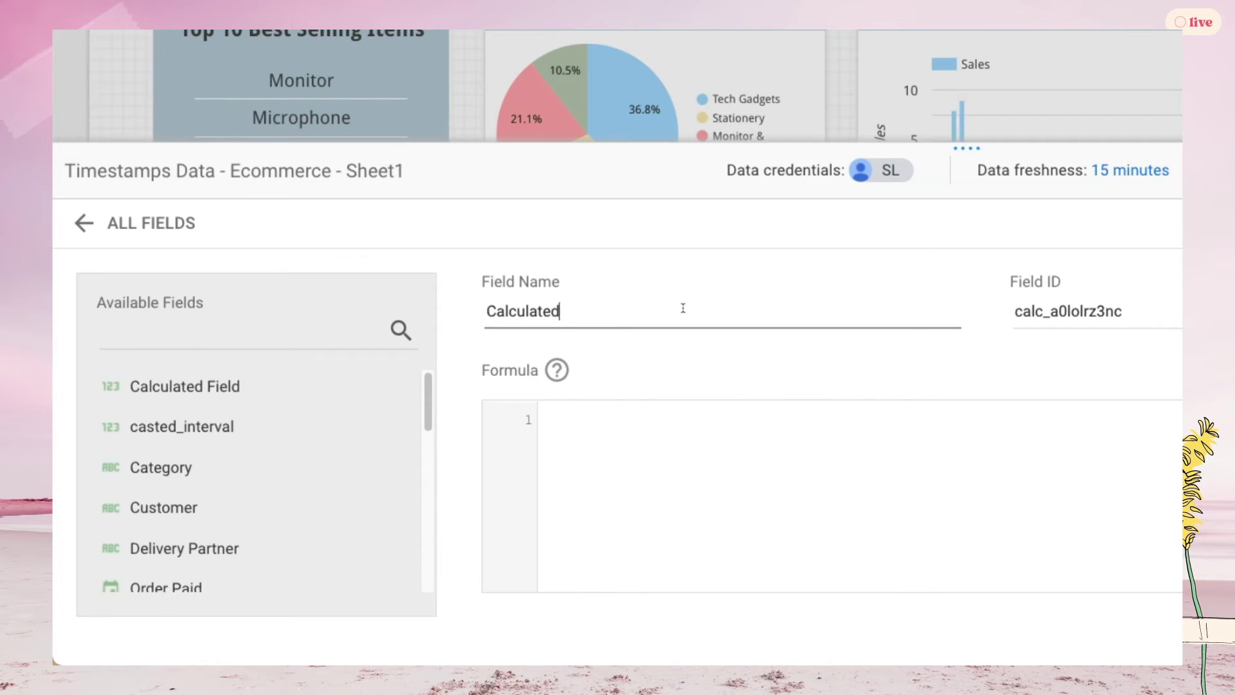
pyautogui.write('Date')
pyautogui.click(672, 437)
pyautogui.write('DAT')
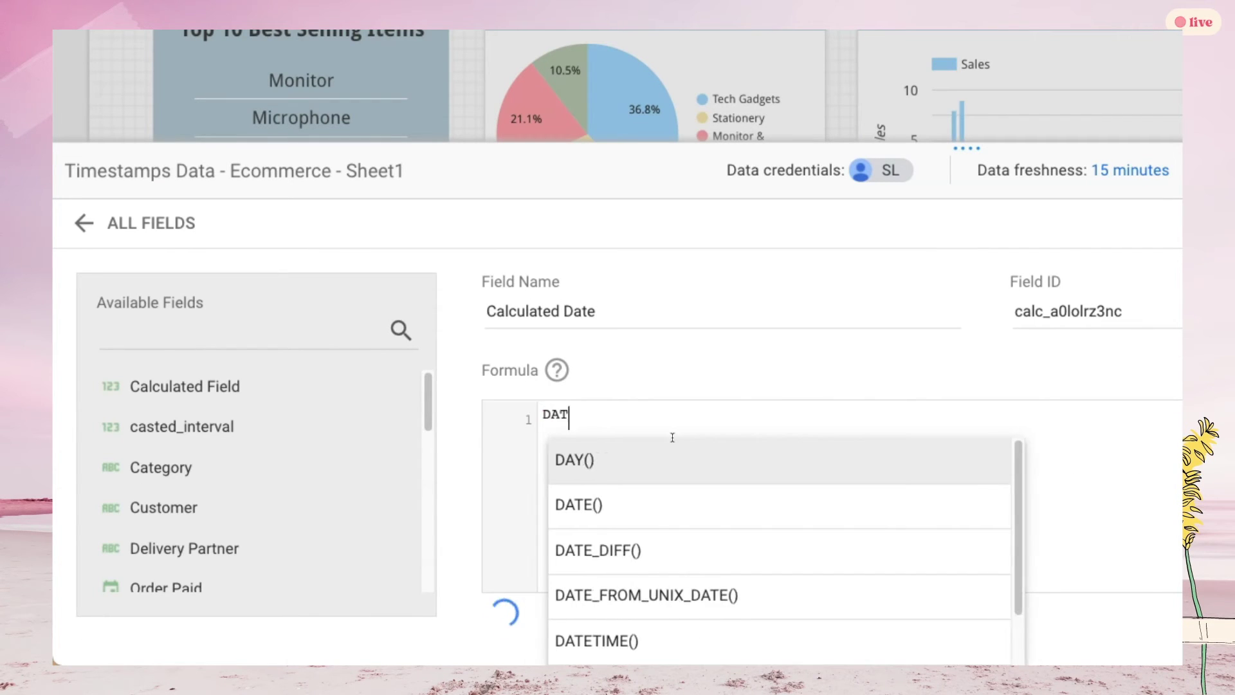
pyautogui.write('E_AD')
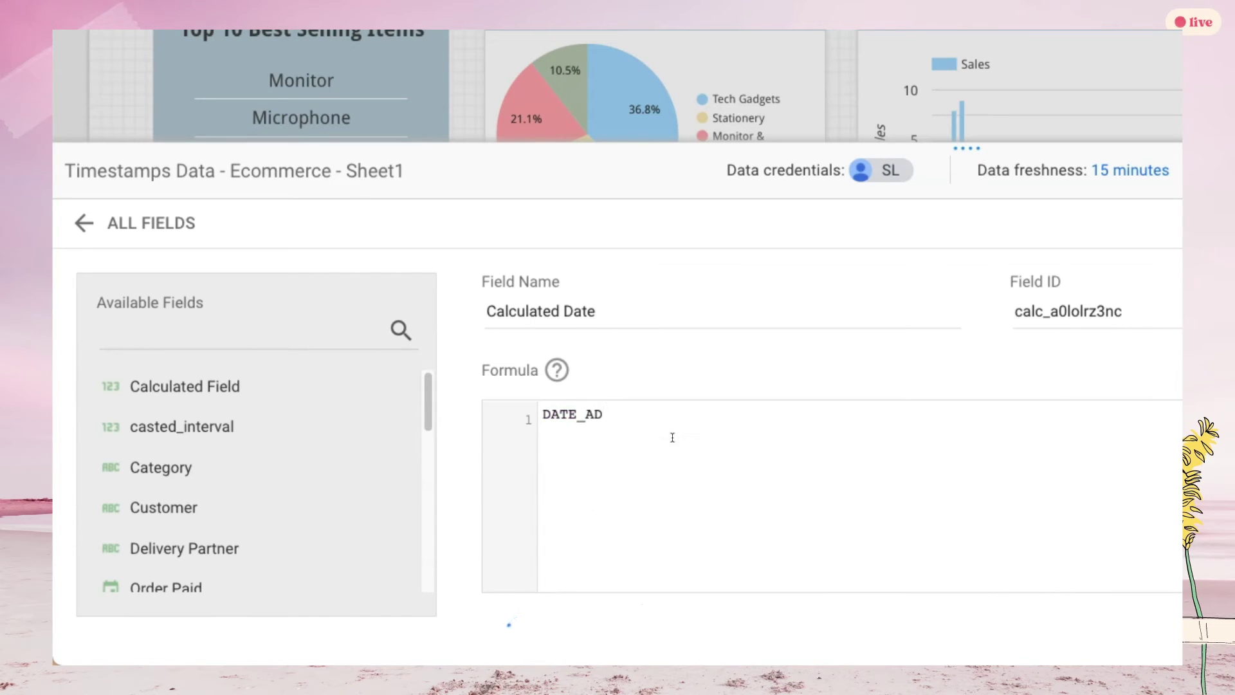
pyautogui.press('BackSpace')
pyautogui.press('BackSpace')
pyautogui.press('BackSpace')
pyautogui.write('TIME_')
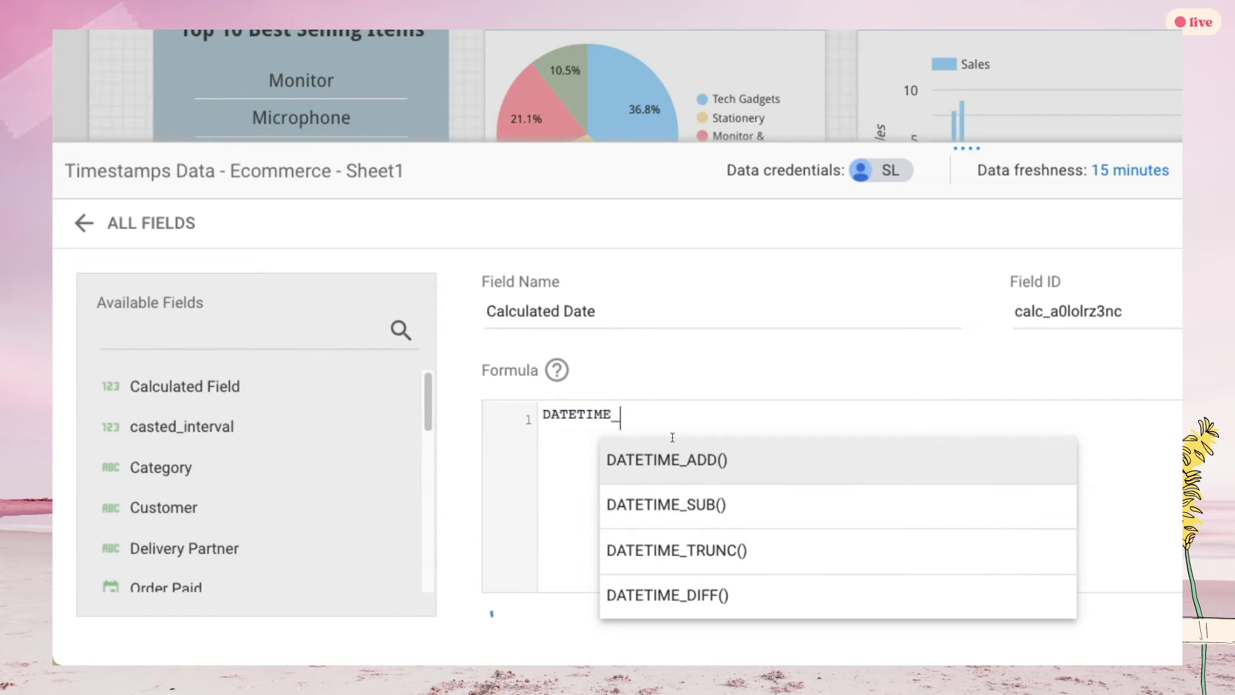
pyautogui.write('ADD(')
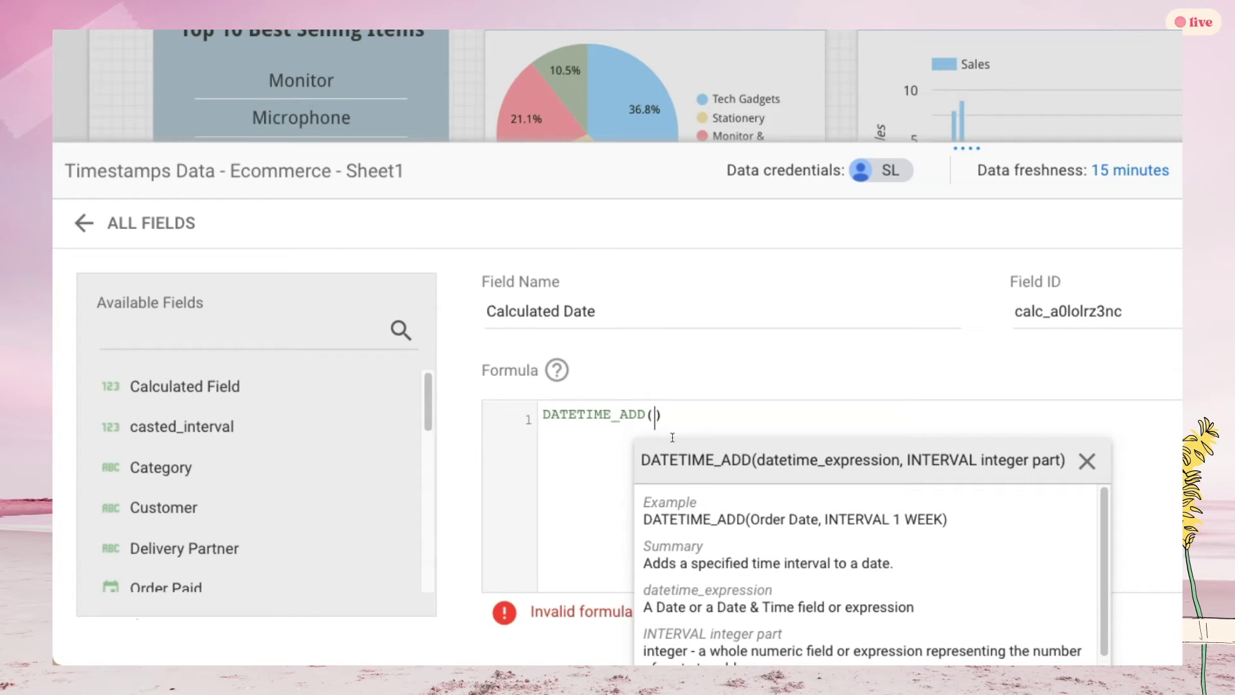
pyautogui.write('order')
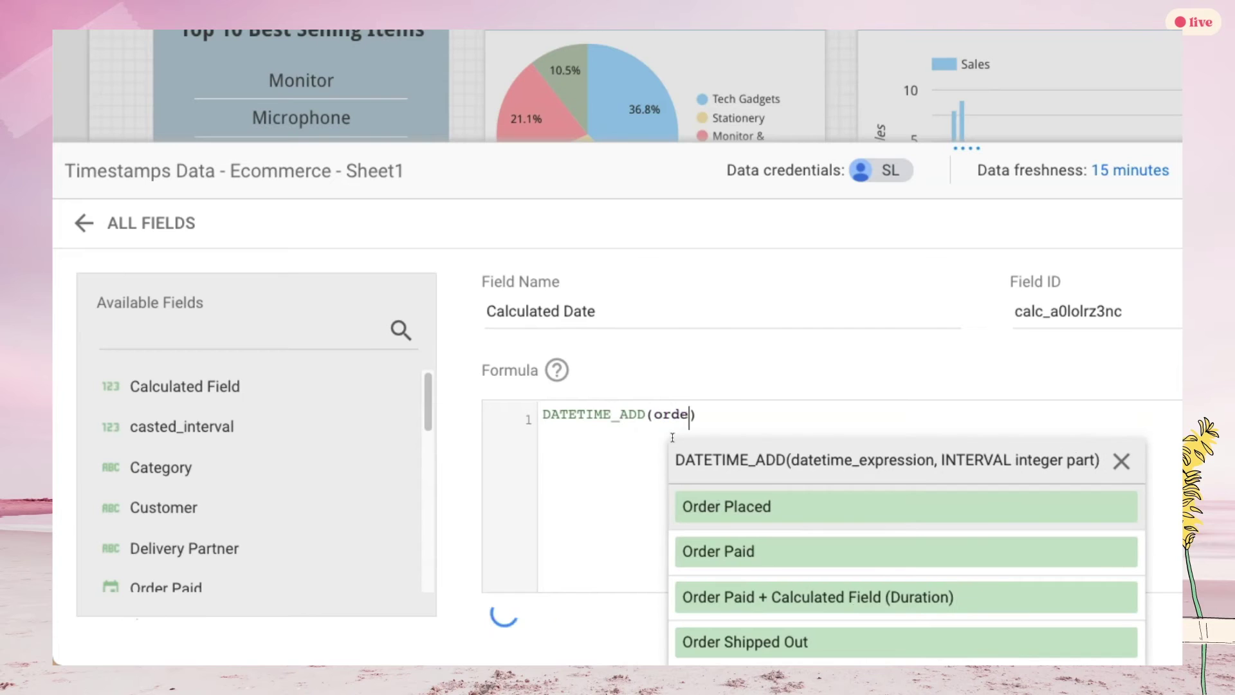
pyautogui.click(740, 509)
pyautogui.write(', INTERVAL')
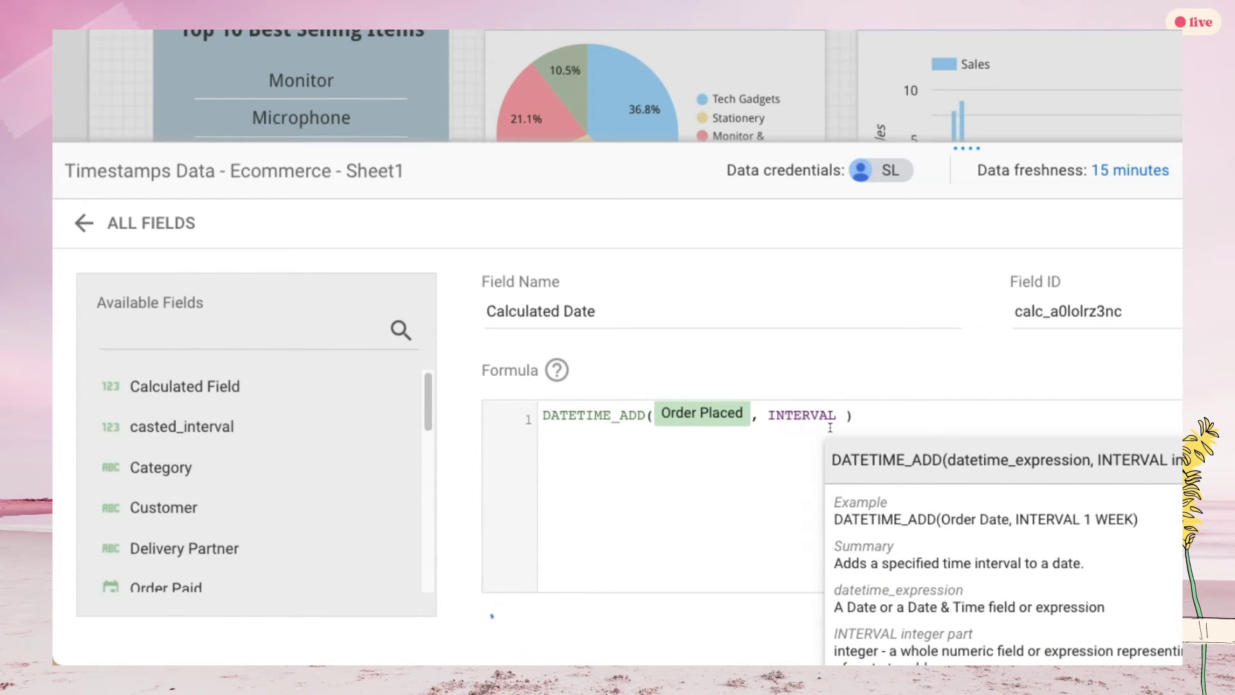
pyautogui.write(' 5 DAY')
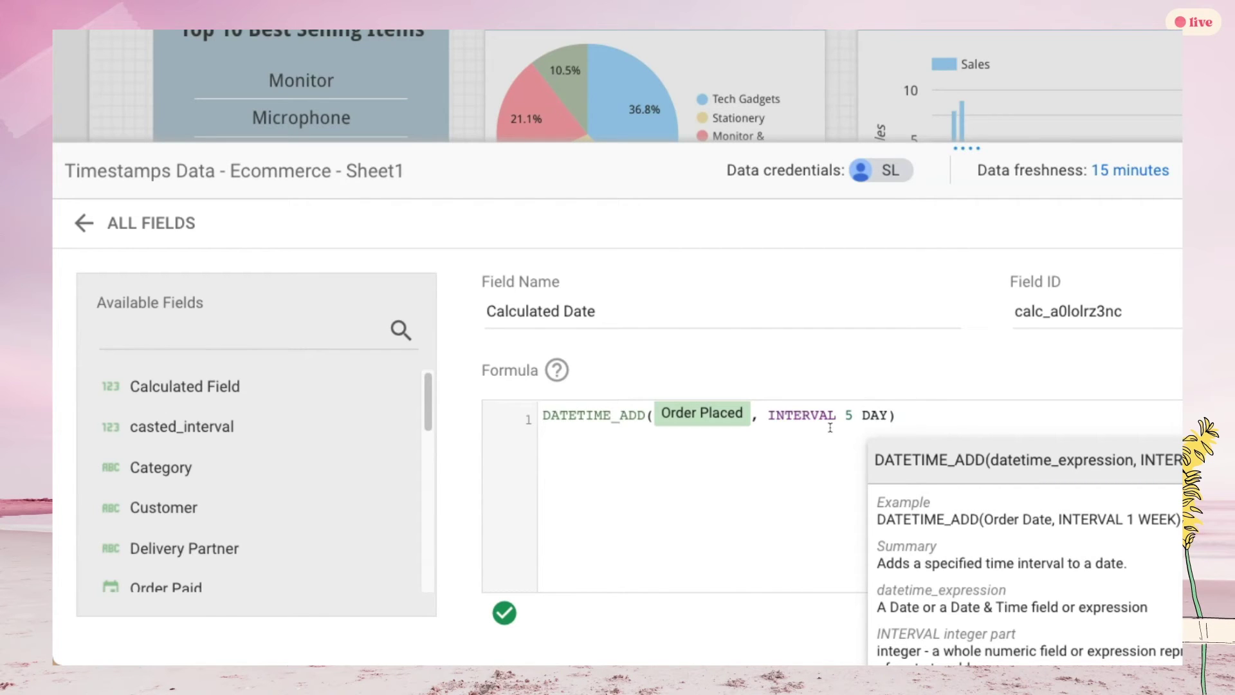
# Replace the fixed 5 in the formula with the Day Interval Parameter field.
pyautogui.press('Left')
pyautogui.press('Left')
pyautogui.press('Left')
pyautogui.press('Left')
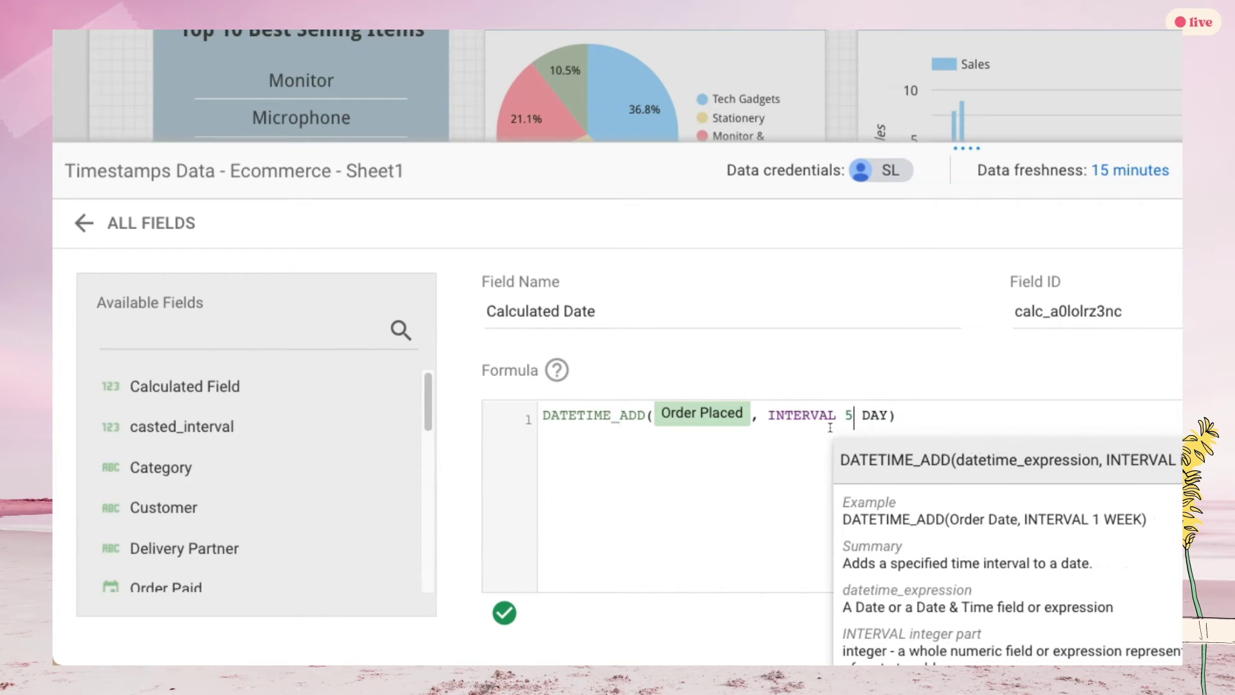
pyautogui.press('BackSpace')
pyautogui.write('DAY INTERVAL')
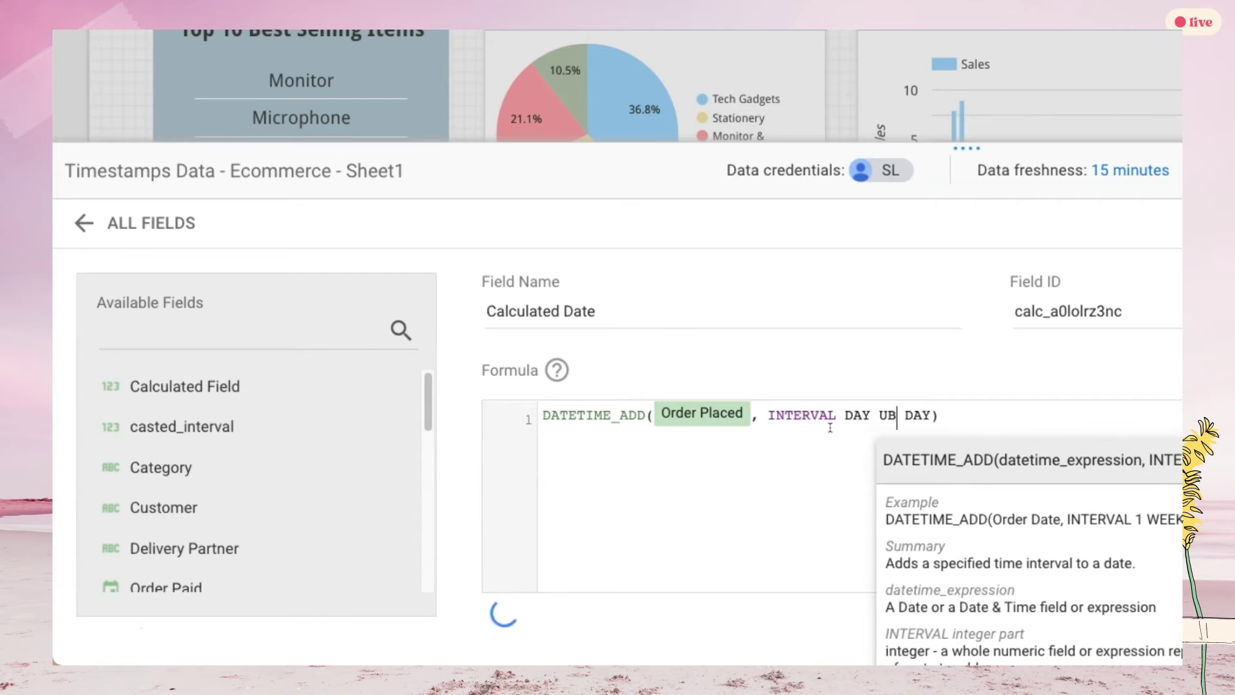
pyautogui.moveTo(948, 416); pyautogui.dragTo(845, 416)
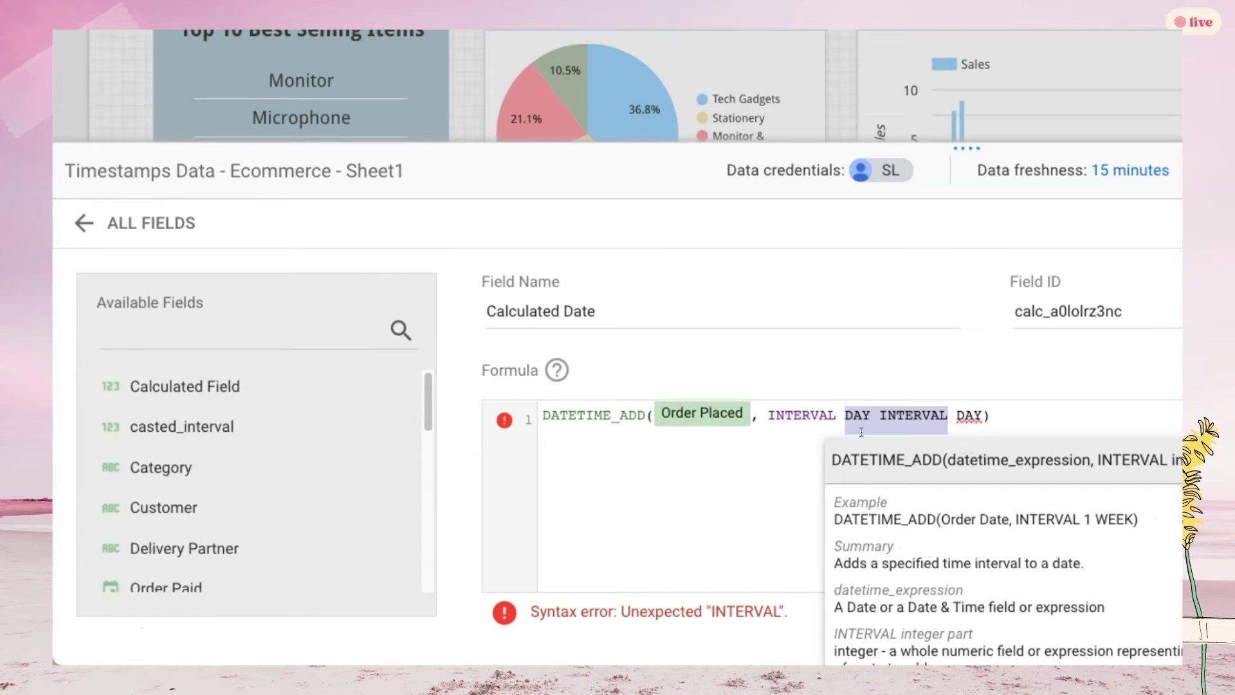
pyautogui.press('BackSpace')
pyautogui.scroll(-10, 220, 566)
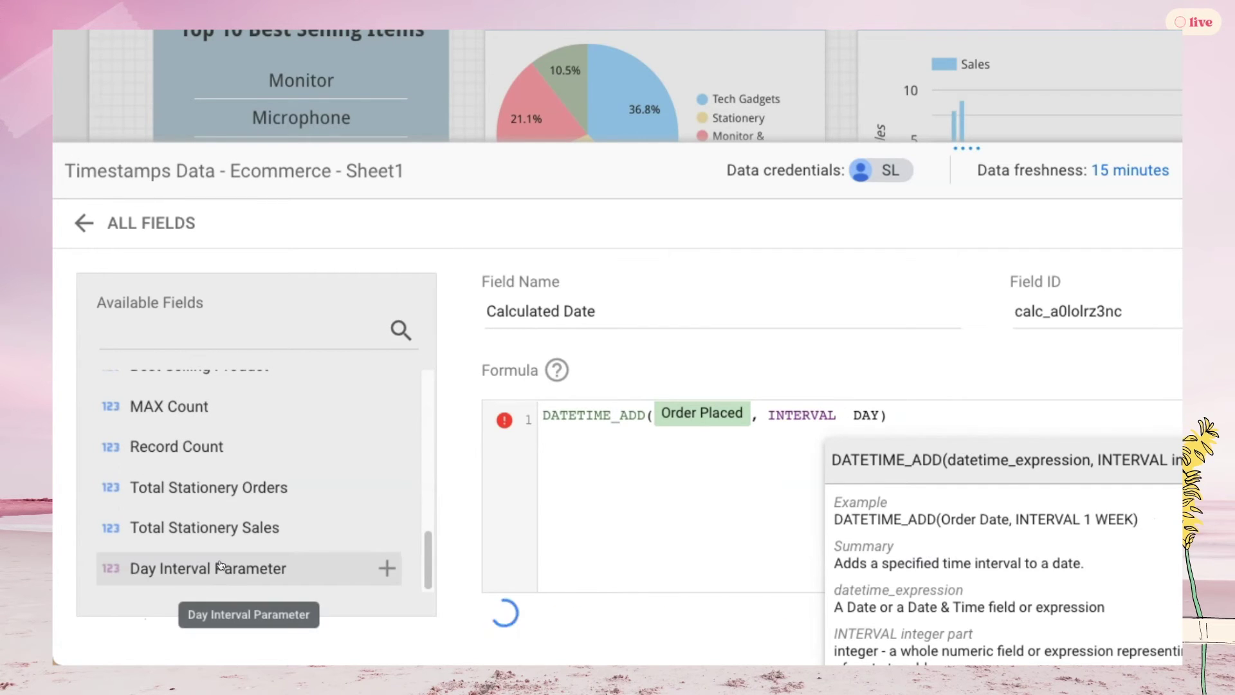
pyautogui.click(220, 568)
# Check the trailing DAY unit so the formula reads INTERVAL Day Interval Parameter DAY.
pyautogui.click(1088, 421)
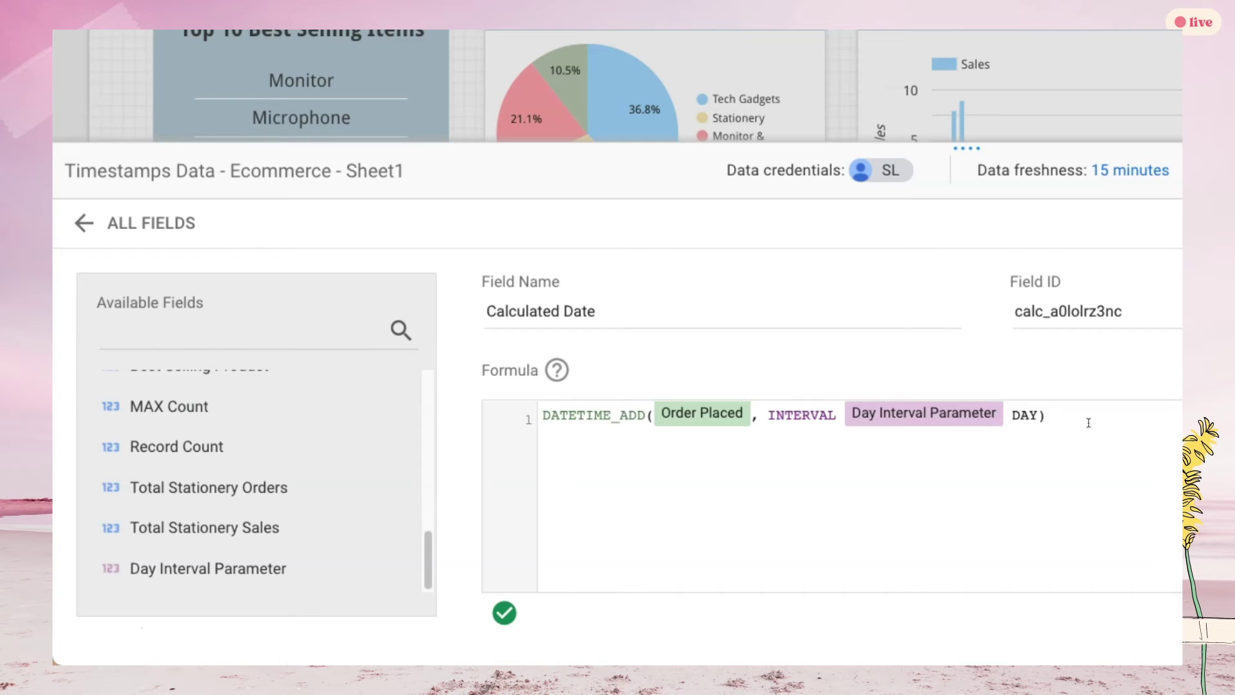
pyautogui.moveTo(1038, 416); pyautogui.dragTo(1012, 418)
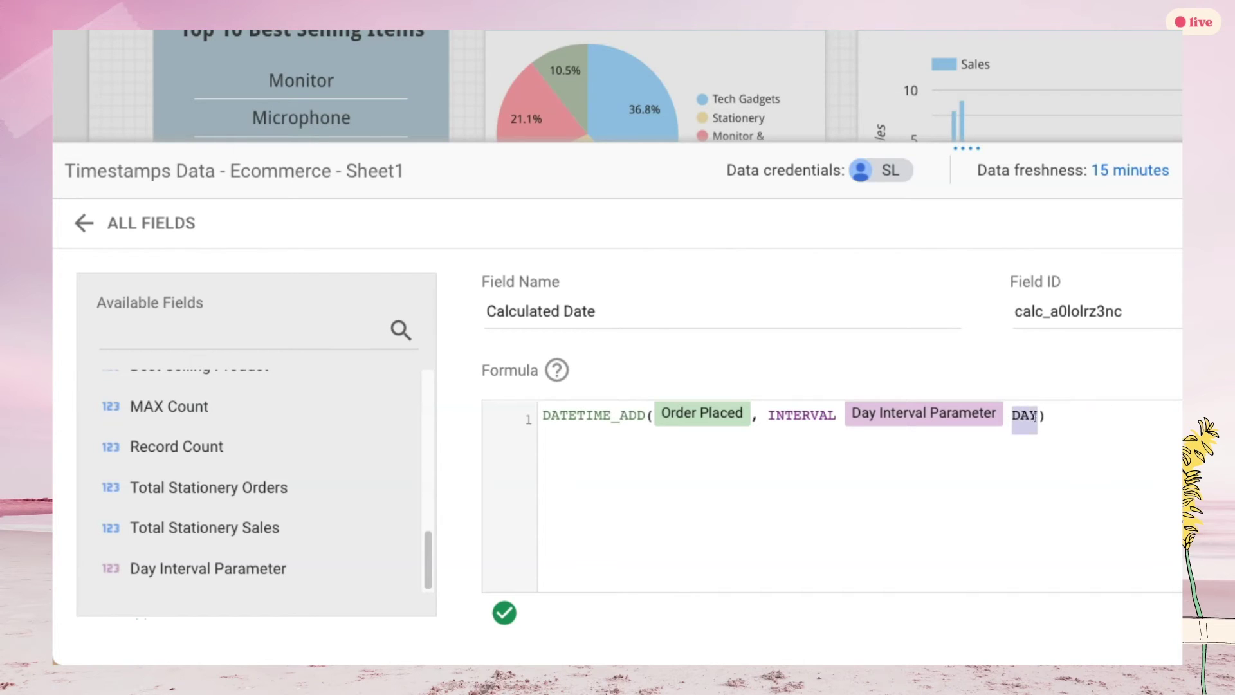
pyautogui.click(1108, 411)
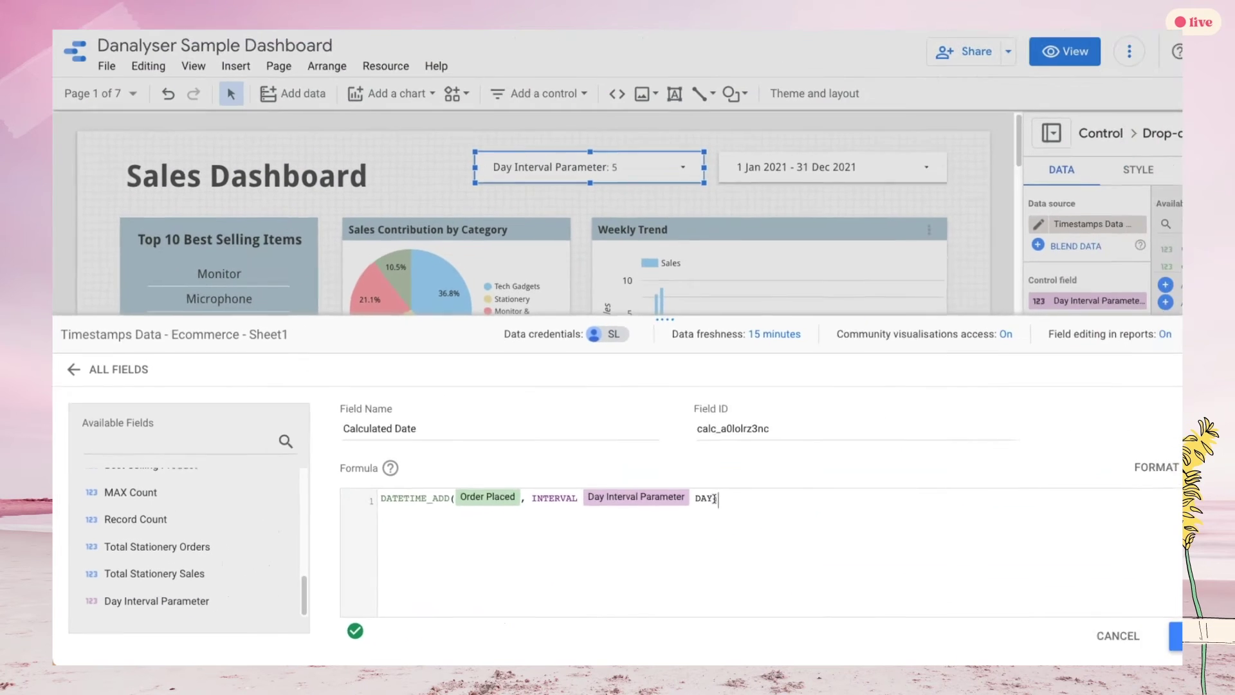
pyautogui.doubleClick(1016, 416)
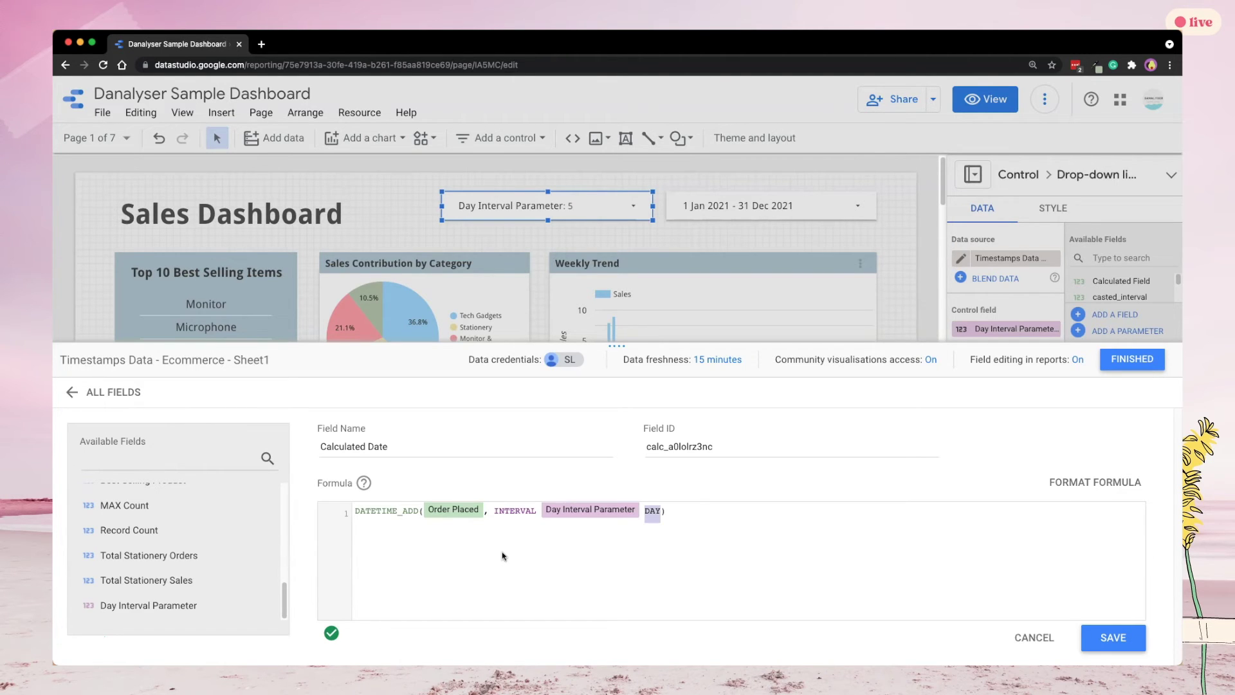
# Review the DATETIME_ADD help, save the Calculated Date field, and reselect the sales table.
pyautogui.click(393, 509)
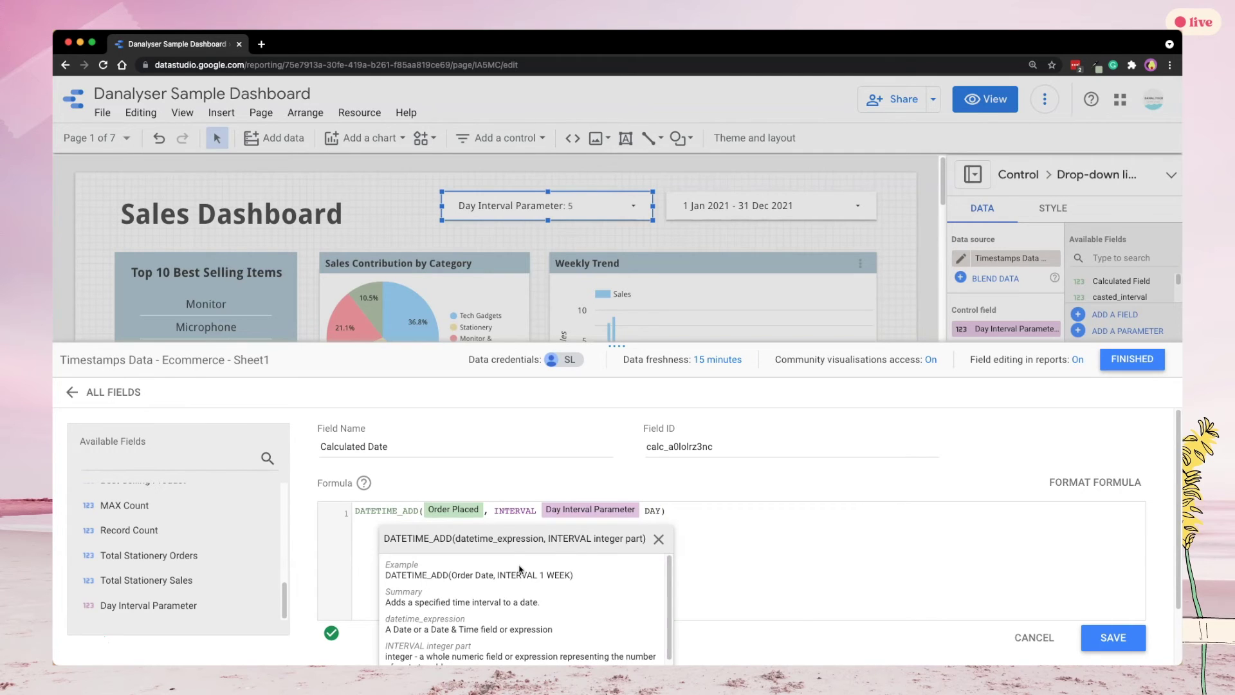
pyautogui.scroll(-1, 526, 588)
pyautogui.moveTo(617, 345); pyautogui.dragTo(656, 123)
pyautogui.scroll(-4, 490, 438)
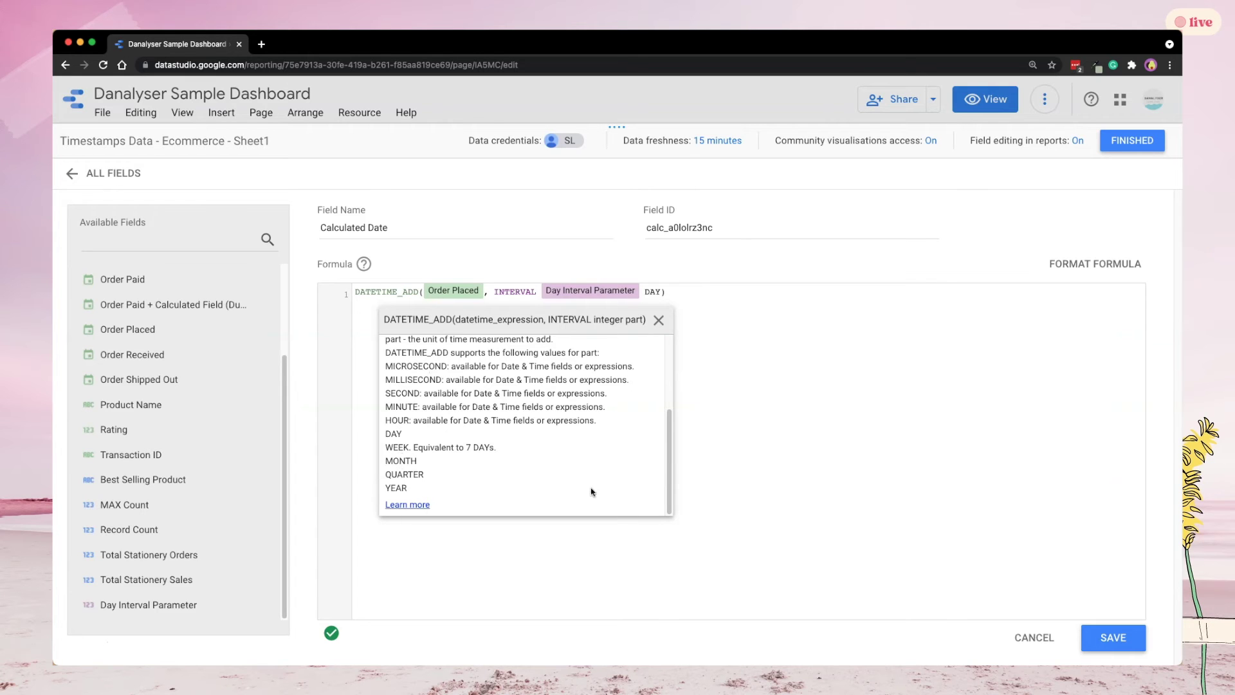
pyautogui.click(1113, 637)
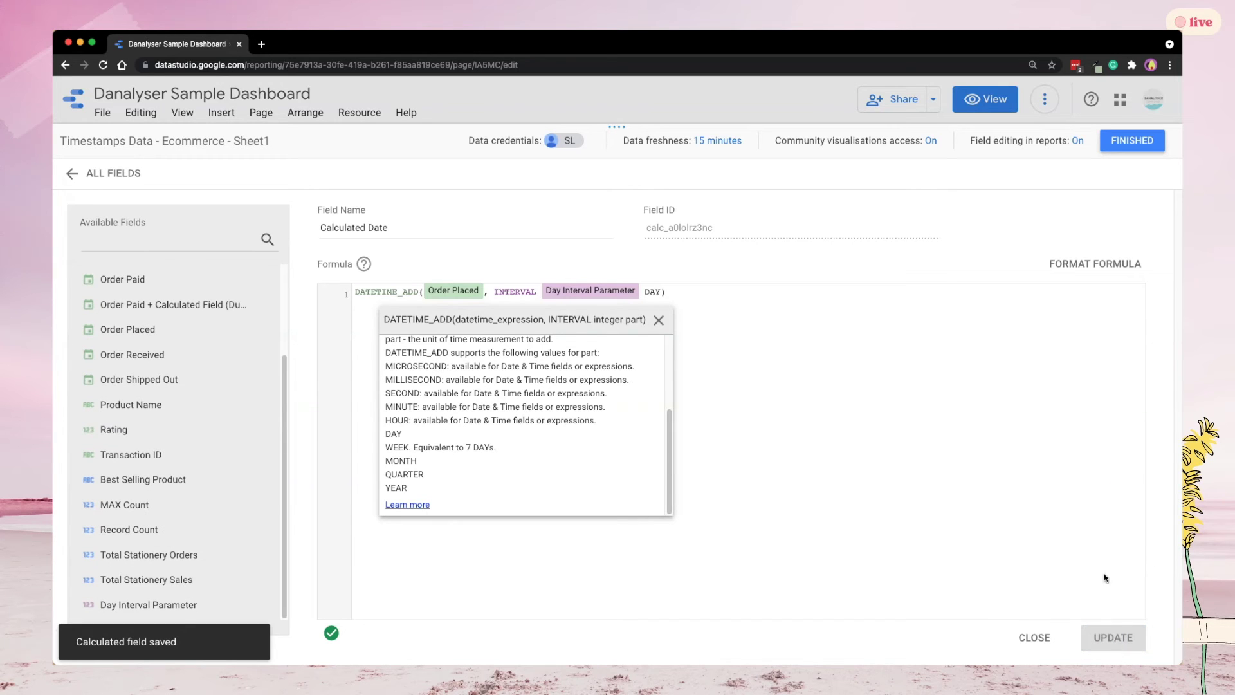
pyautogui.click(1131, 141)
pyautogui.click(801, 459)
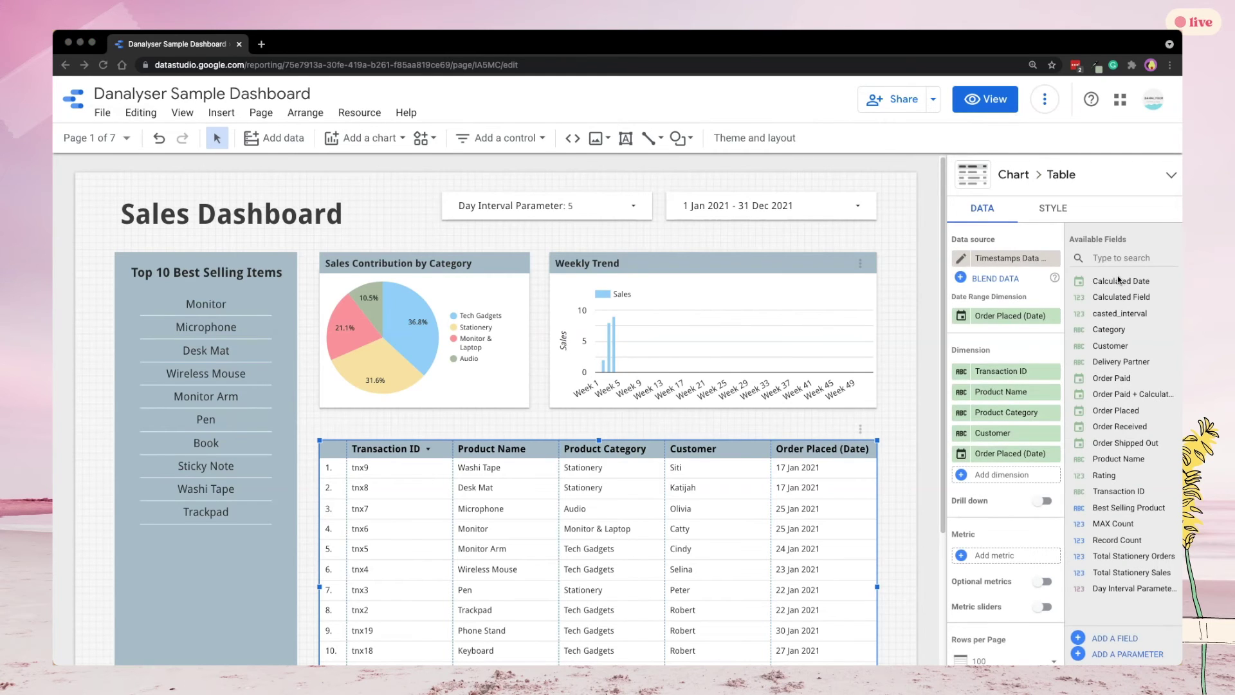
# Add Calculated Date as a table dimension with its type set to Date.
pyautogui.moveTo(1121, 281); pyautogui.dragTo(1008, 477)
pyautogui.click(961, 476)
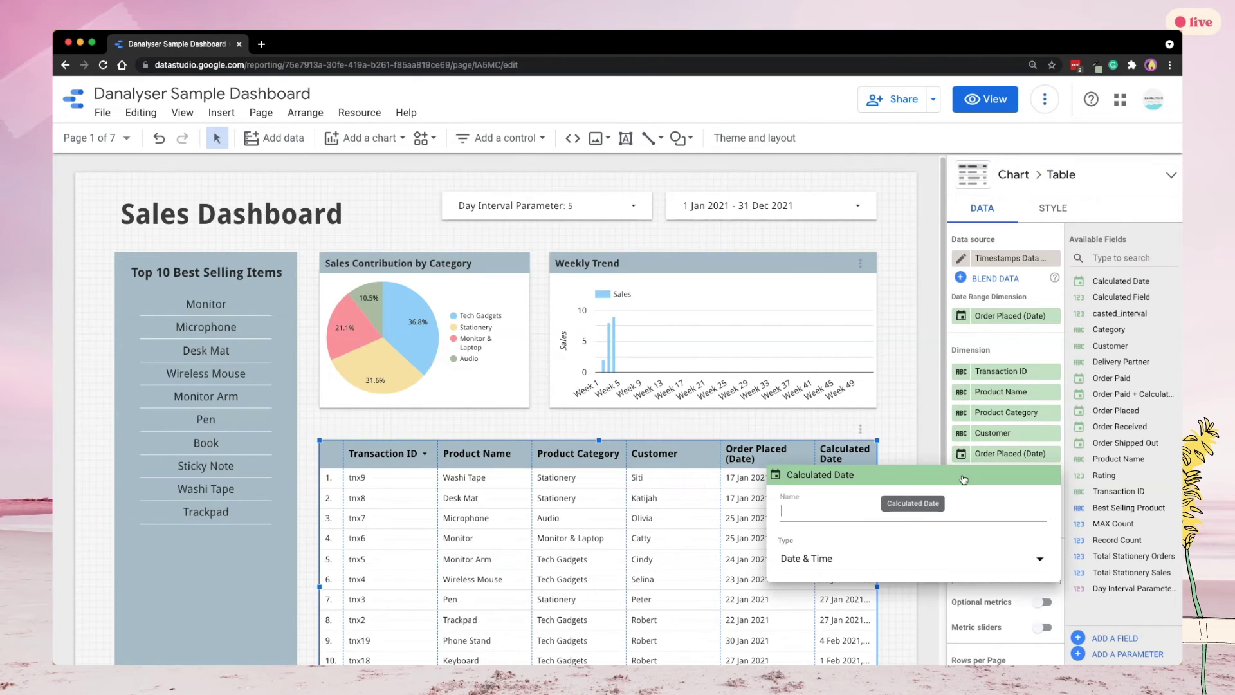
pyautogui.click(873, 559)
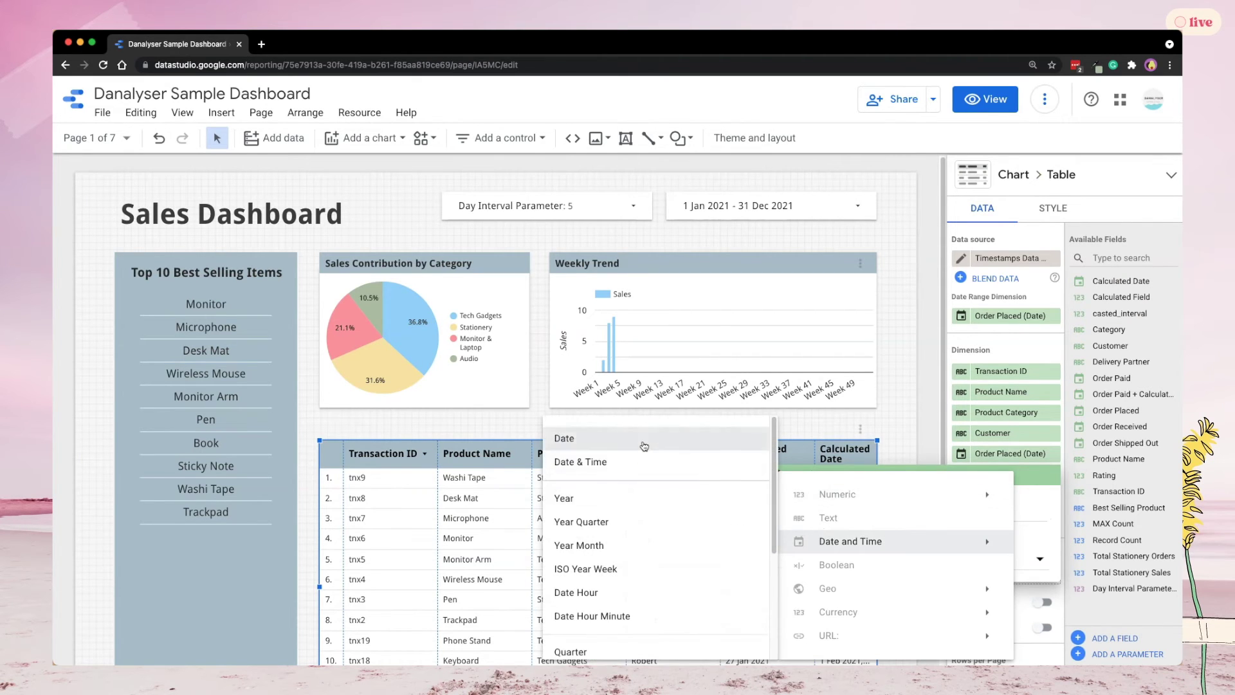
pyautogui.click(644, 442)
# Move the pie and Weekly Trend charts down, place the table above them, and resize it to ten rows.
pyautogui.click(858, 601)
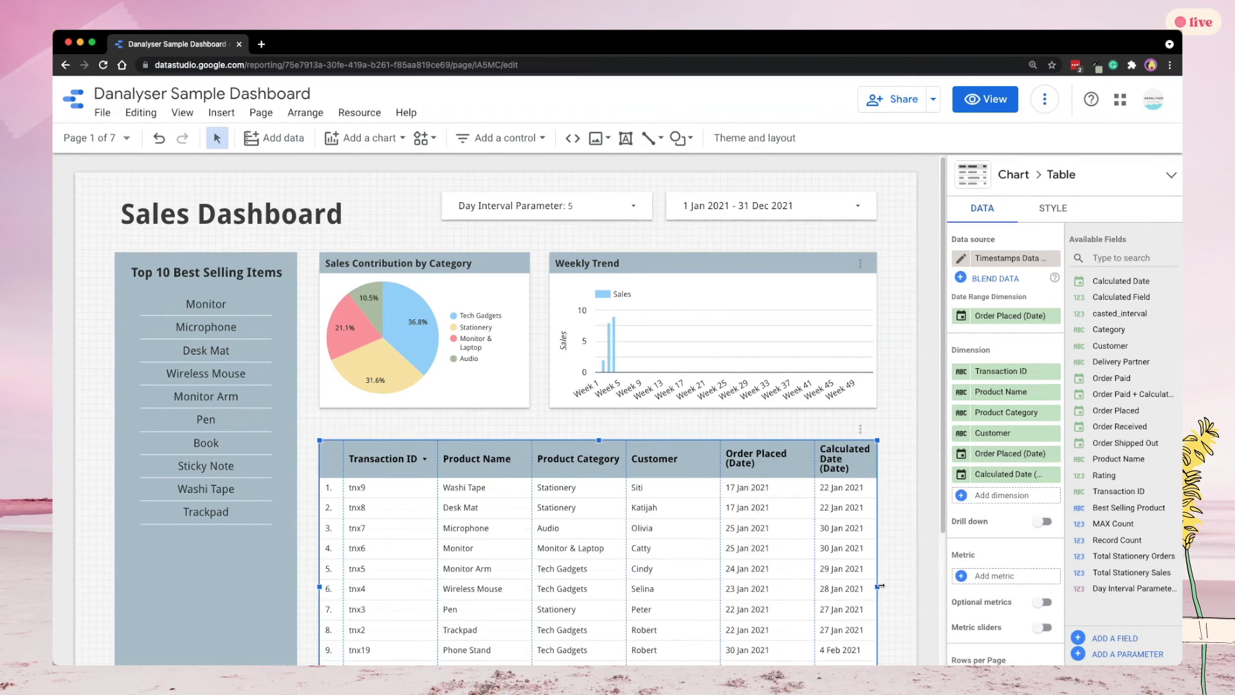
pyautogui.click(399, 380)
pyautogui.click(881, 282)
pyautogui.moveTo(882, 282); pyautogui.dragTo(399, 642)
pyautogui.moveTo(541, 506); pyautogui.dragTo(554, 316)
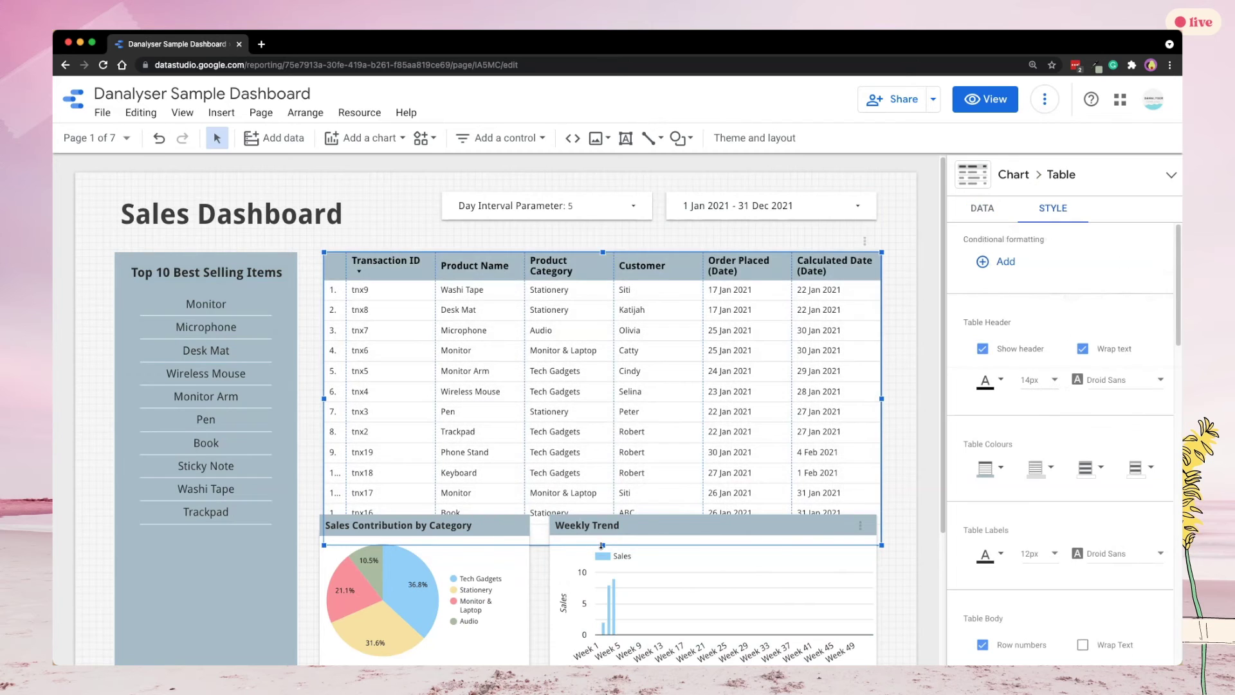
pyautogui.moveTo(586, 546); pyautogui.dragTo(588, 497)
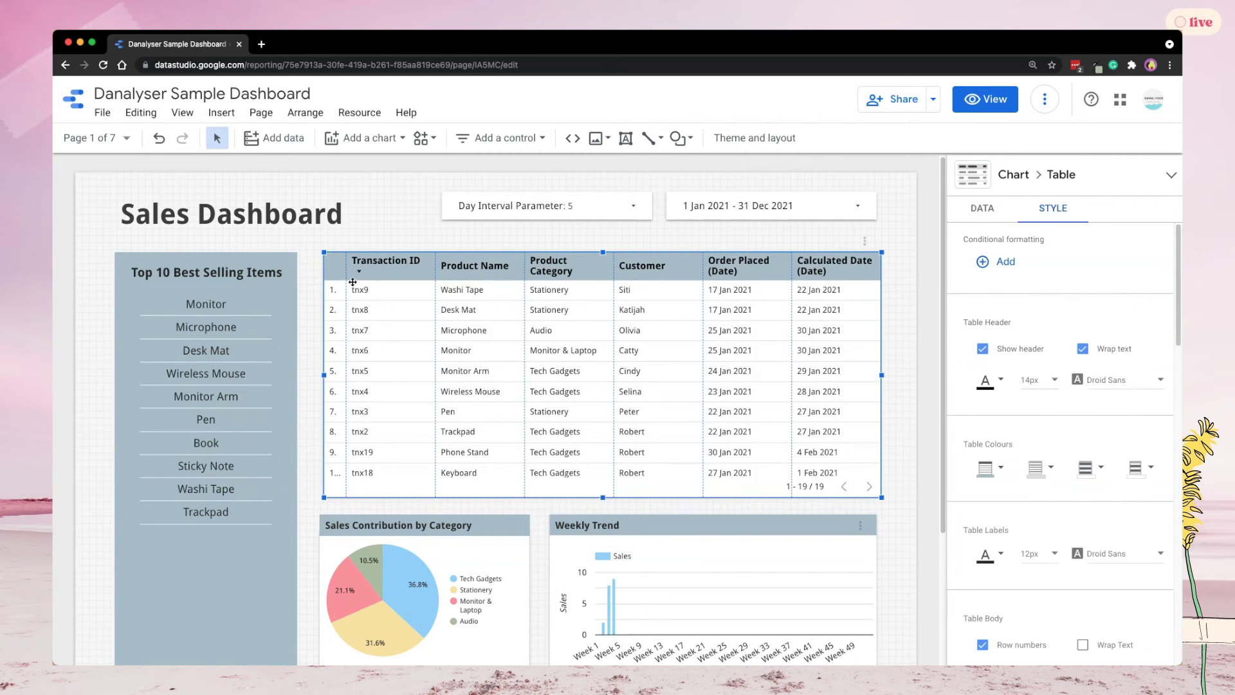
pyautogui.moveTo(347, 281); pyautogui.dragTo(351, 281)
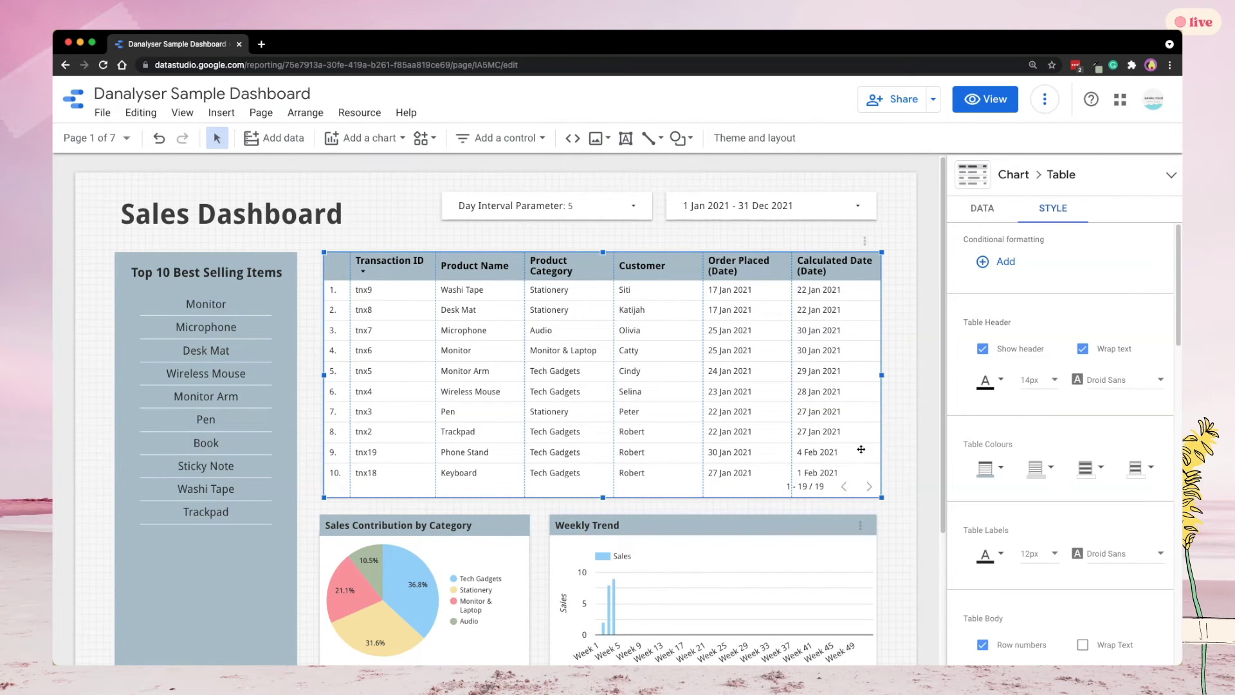
# Switch to view mode, set Day Interval Parameter to 7, then reopen its drop-down.
pyautogui.click(984, 106)
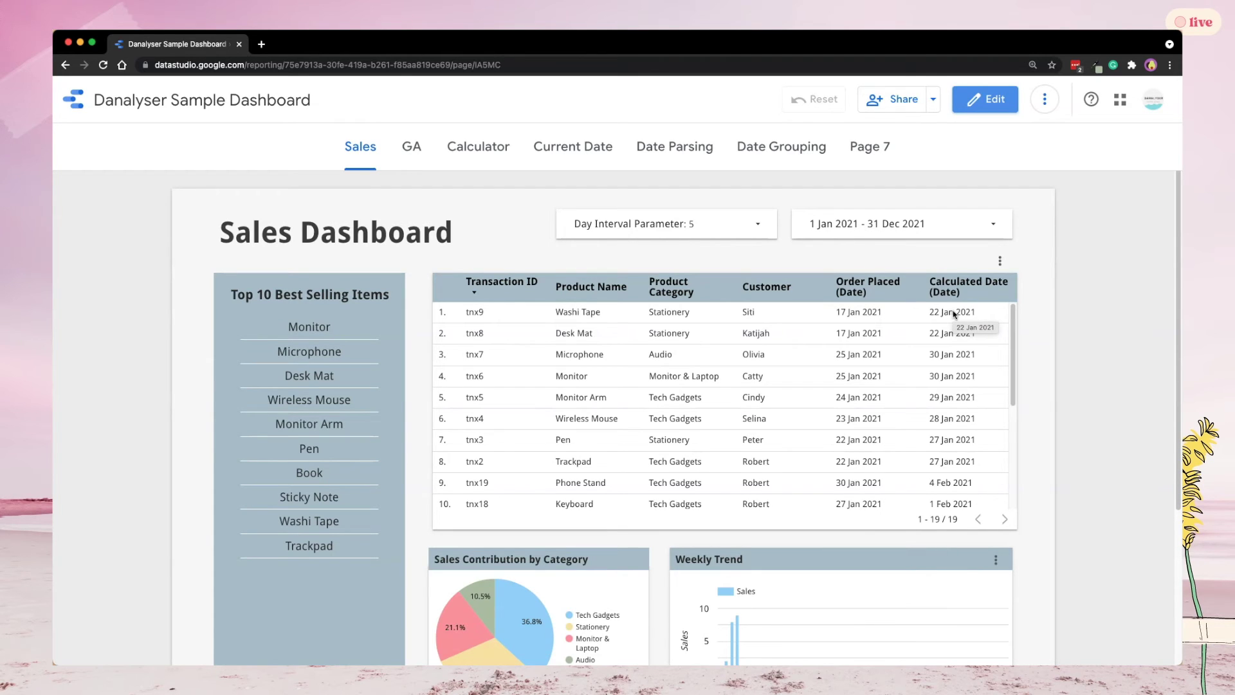
pyautogui.click(724, 222)
pyautogui.click(751, 335)
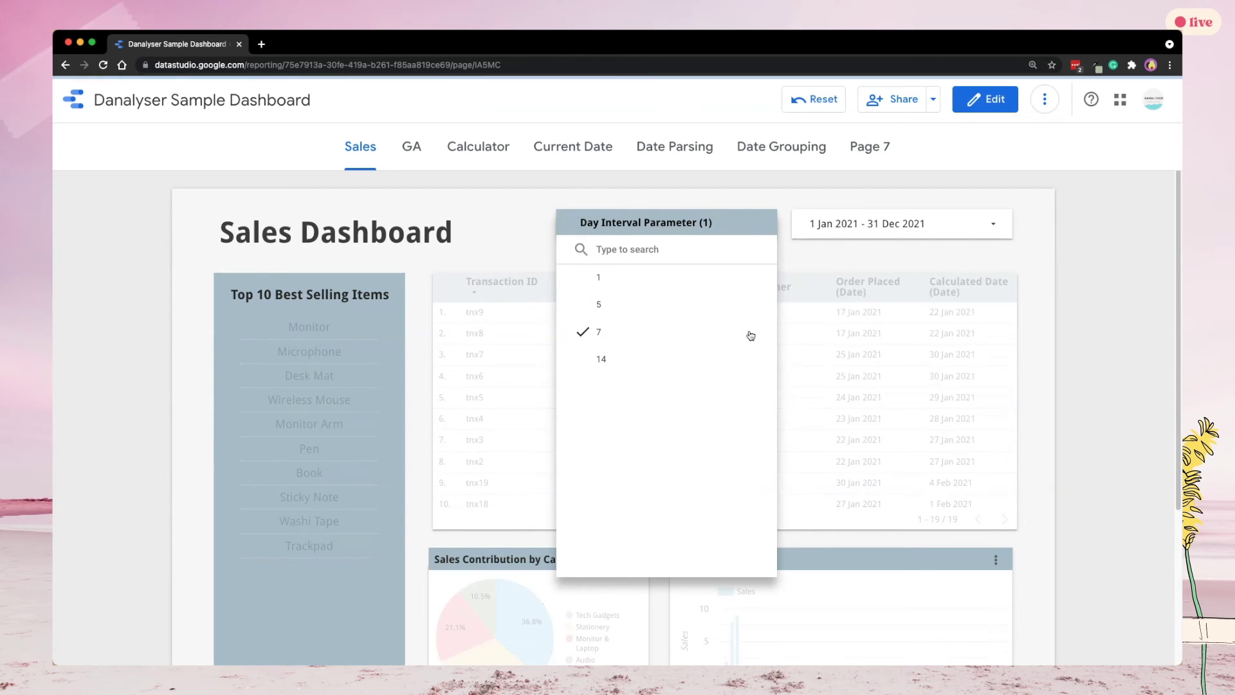
pyautogui.click(1000, 288)
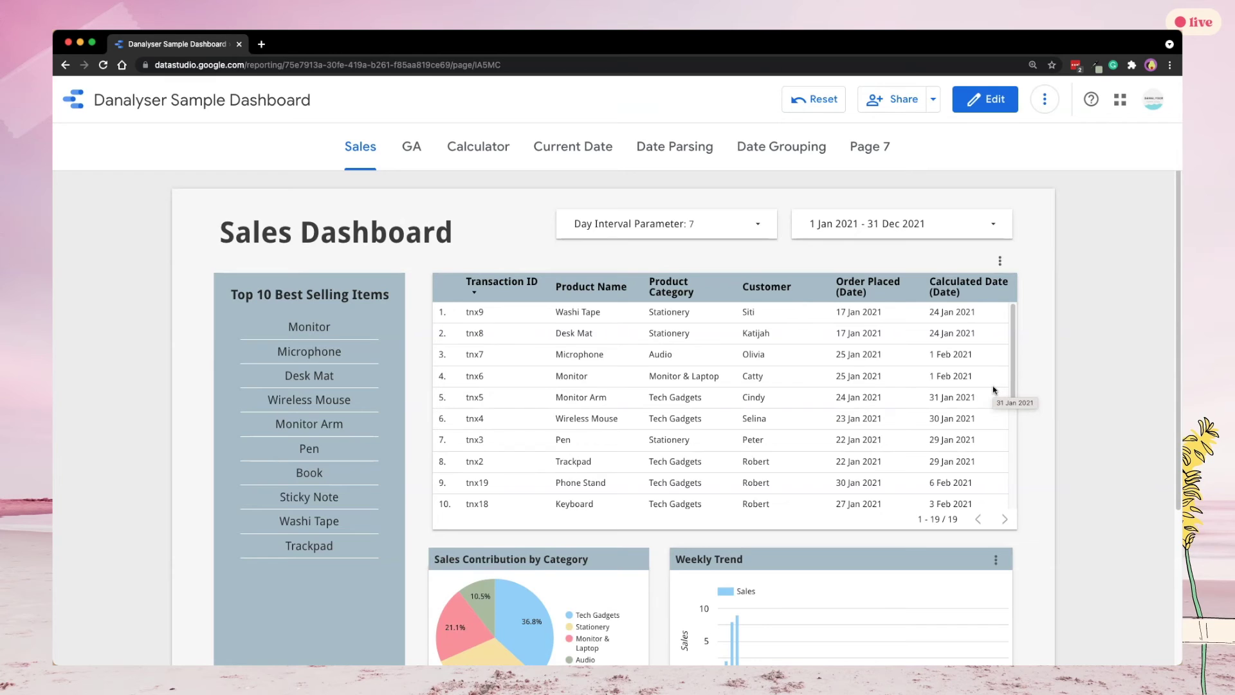
pyautogui.click(728, 222)
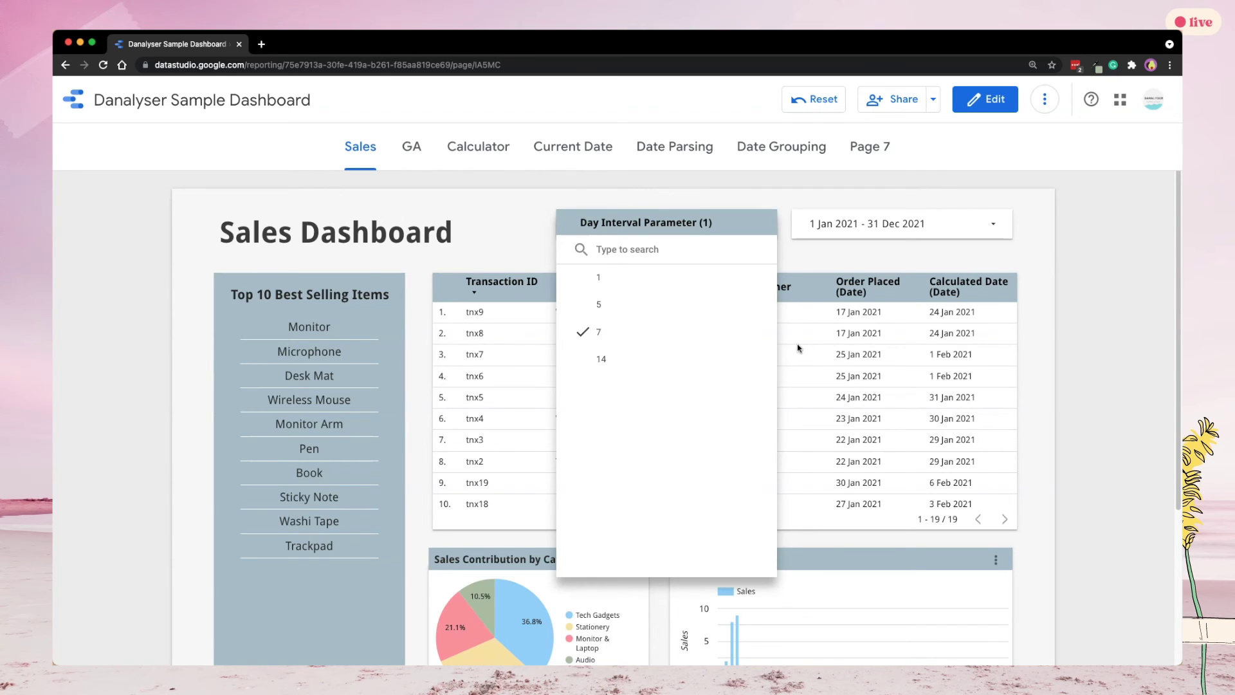
# Return to edit mode and open the sales table's Day Interval Parameter settings.
pyautogui.click(984, 99)
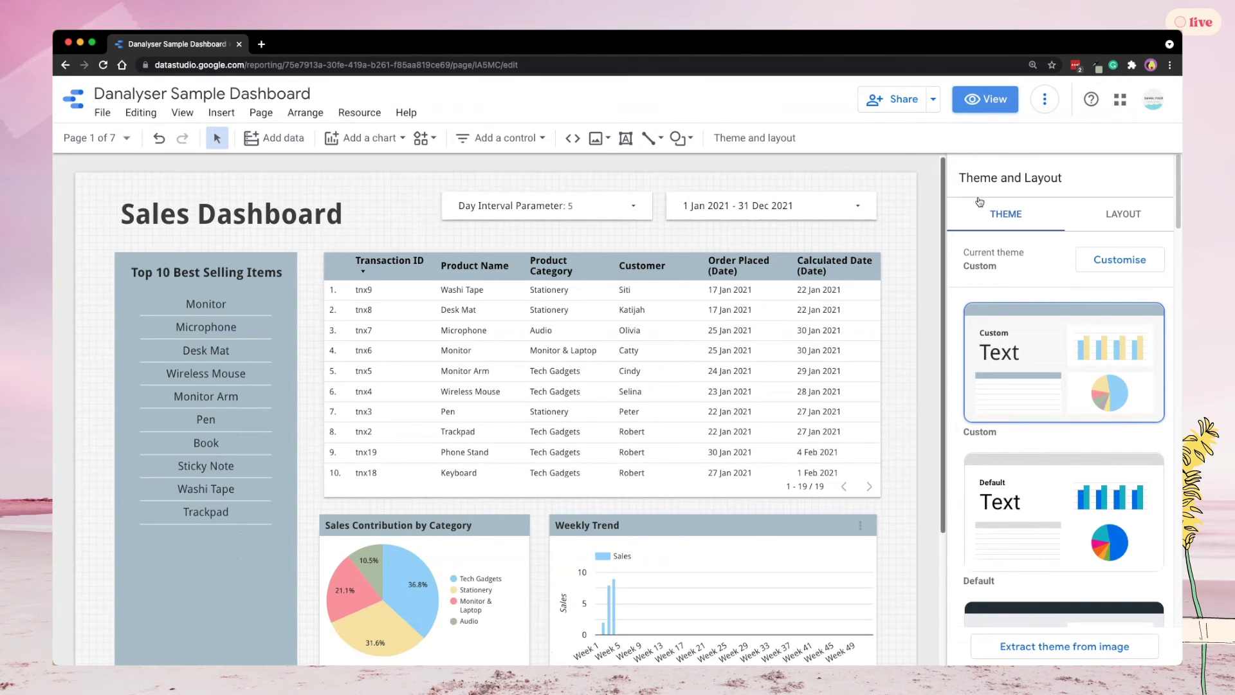
pyautogui.click(845, 295)
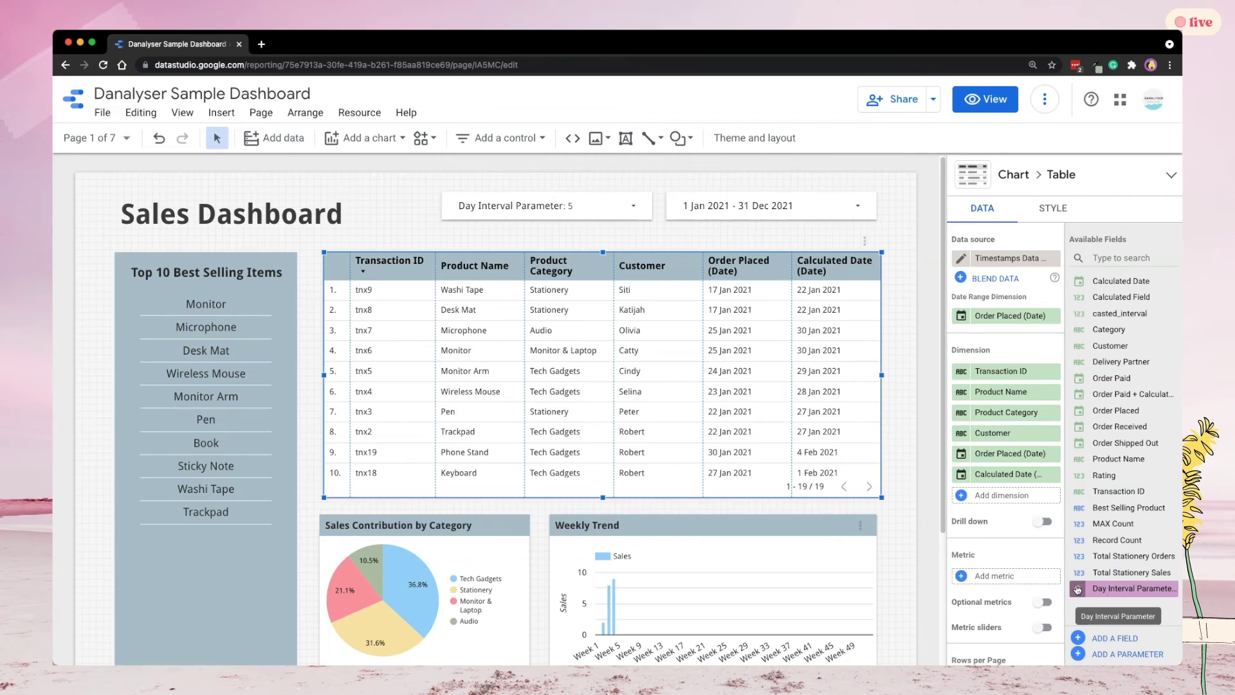
pyautogui.click(1077, 589)
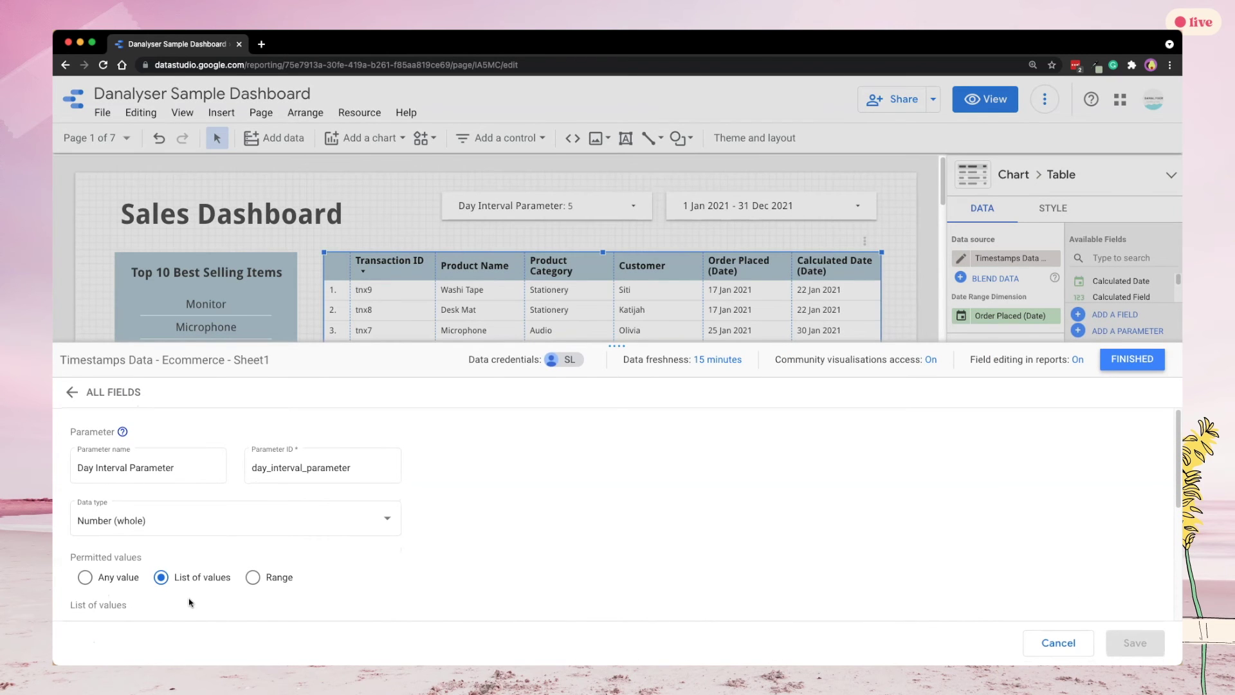
pyautogui.moveTo(625, 346); pyautogui.dragTo(612, 104)
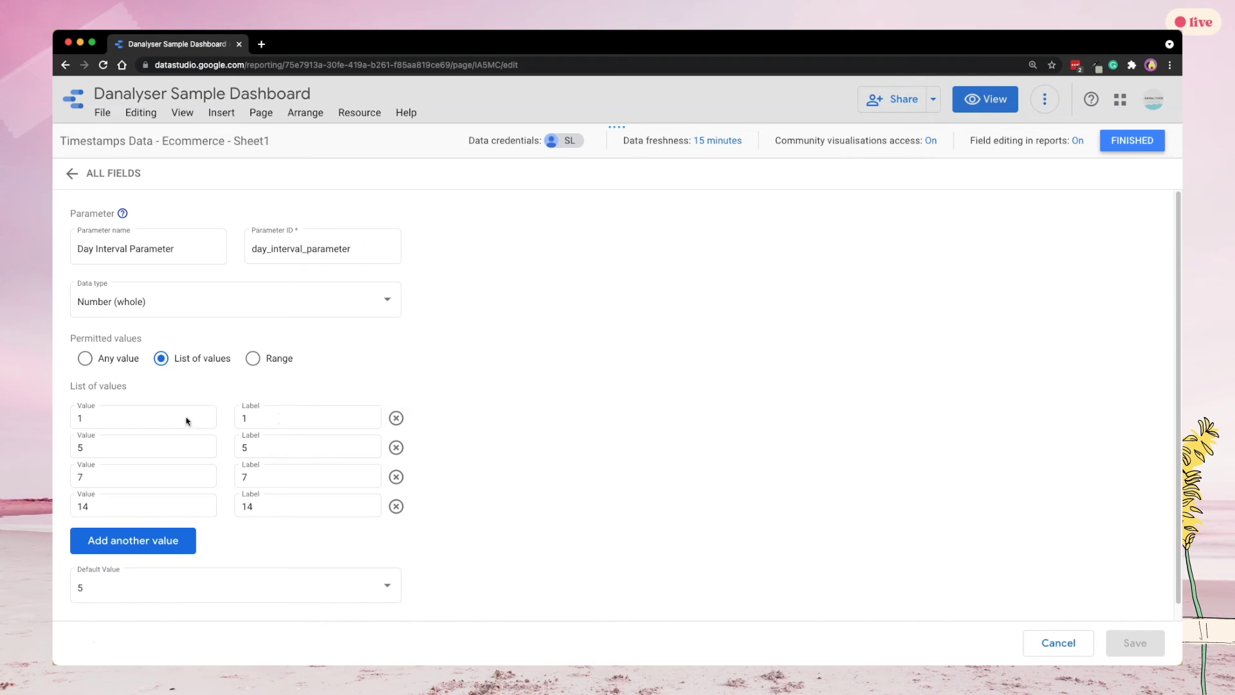
# Label the parameter values 1 Day, 5 Days, 1 Week and 2 Weeks, then save.
pyautogui.click(289, 429)
pyautogui.click(300, 417)
pyautogui.write('Day')
pyautogui.click(303, 445)
pyautogui.write('Days')
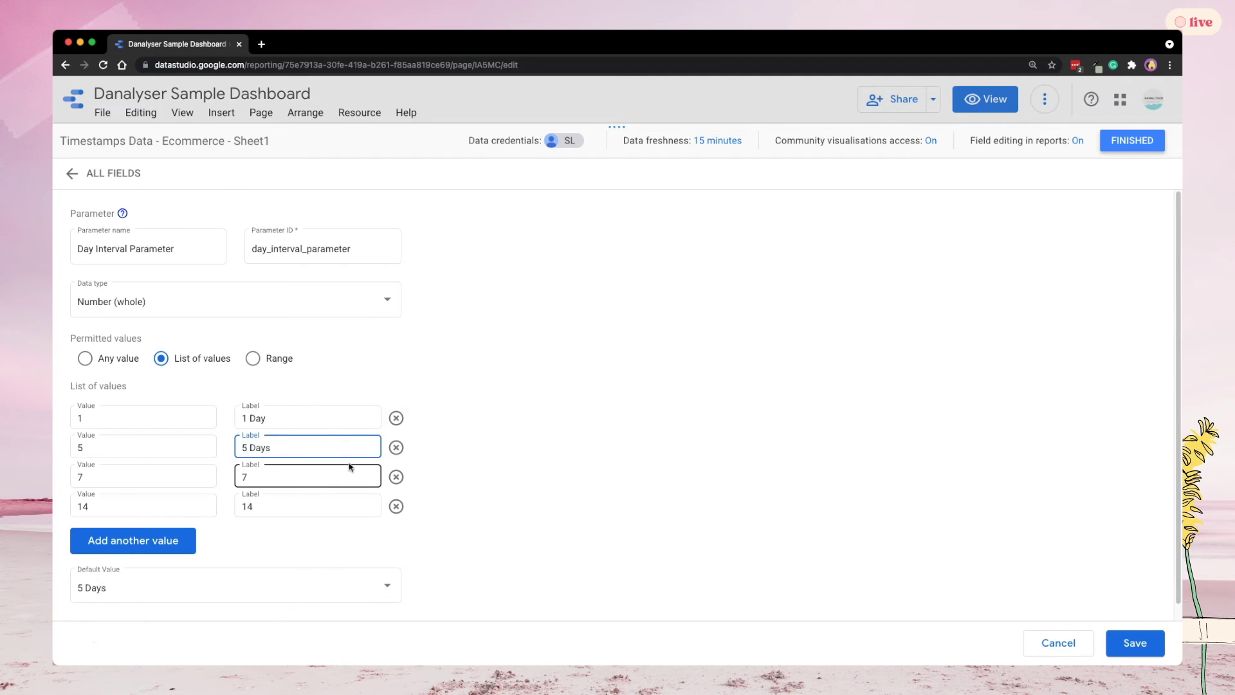
pyautogui.click(322, 475)
pyautogui.write('1 Week')
pyautogui.click(346, 506)
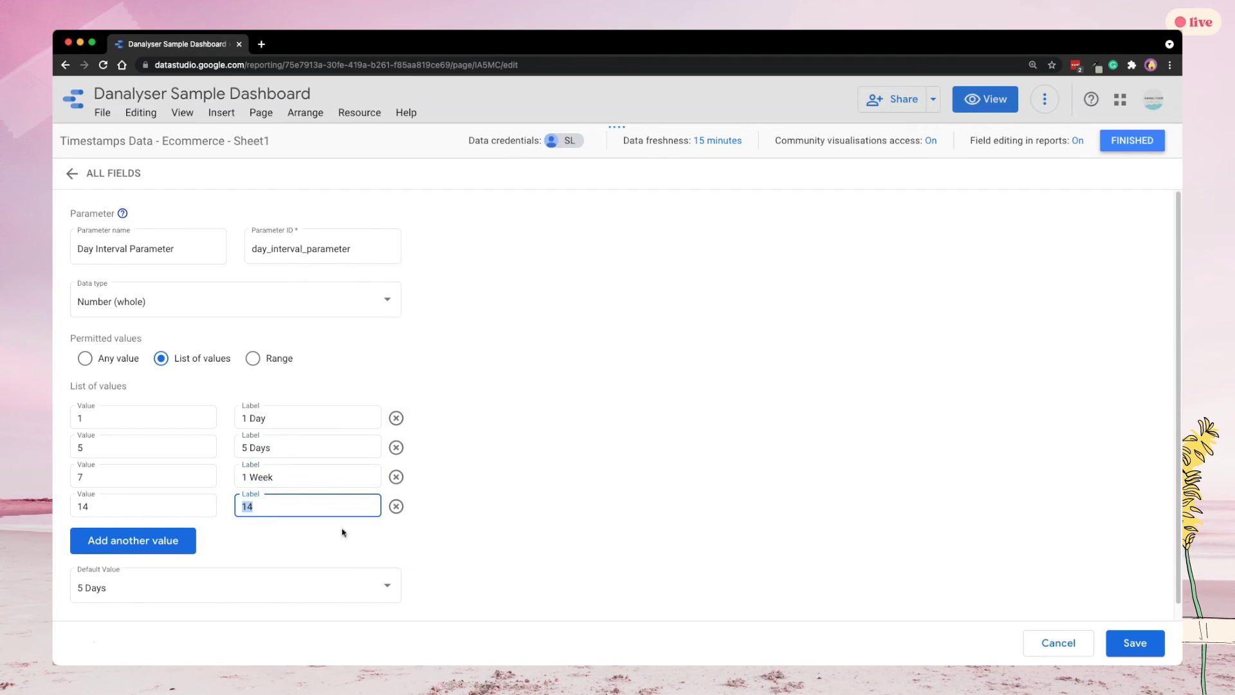
pyautogui.write('2 Weeks')
pyautogui.click(492, 535)
pyautogui.scroll(-1, 549, 532)
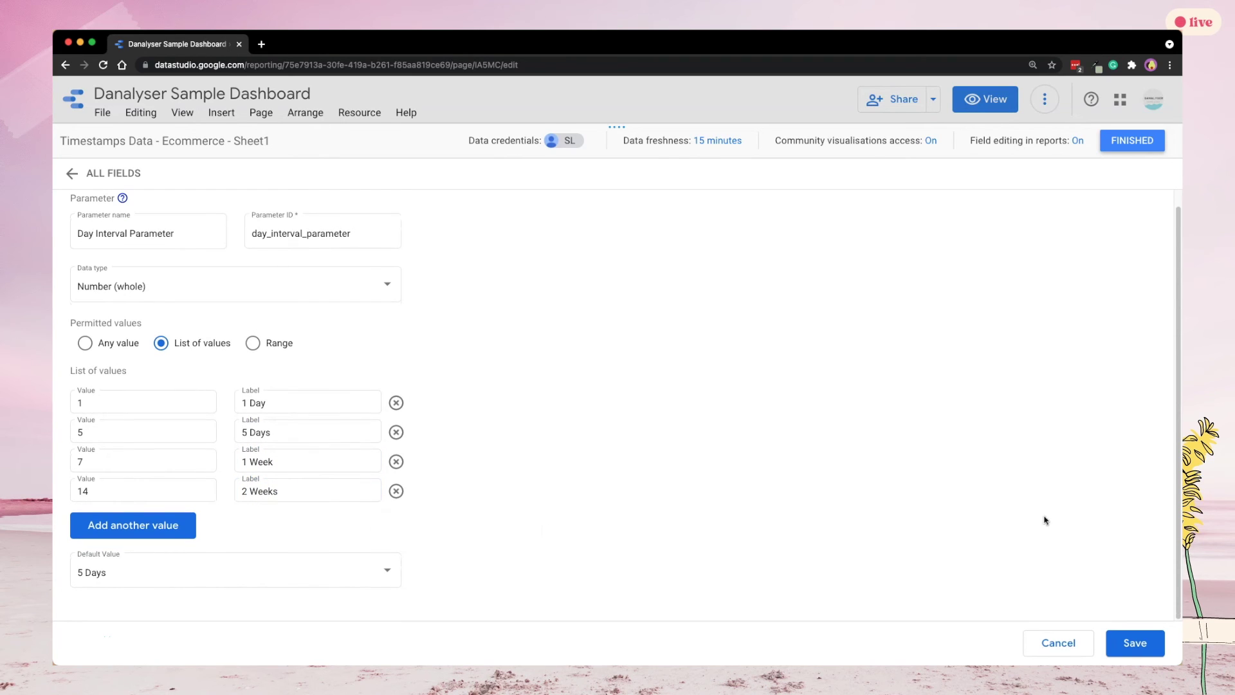
pyautogui.click(1131, 643)
# Close the parameter editor and, in view mode, check the drop-down lists the labelled interval choices.
pyautogui.click(1130, 141)
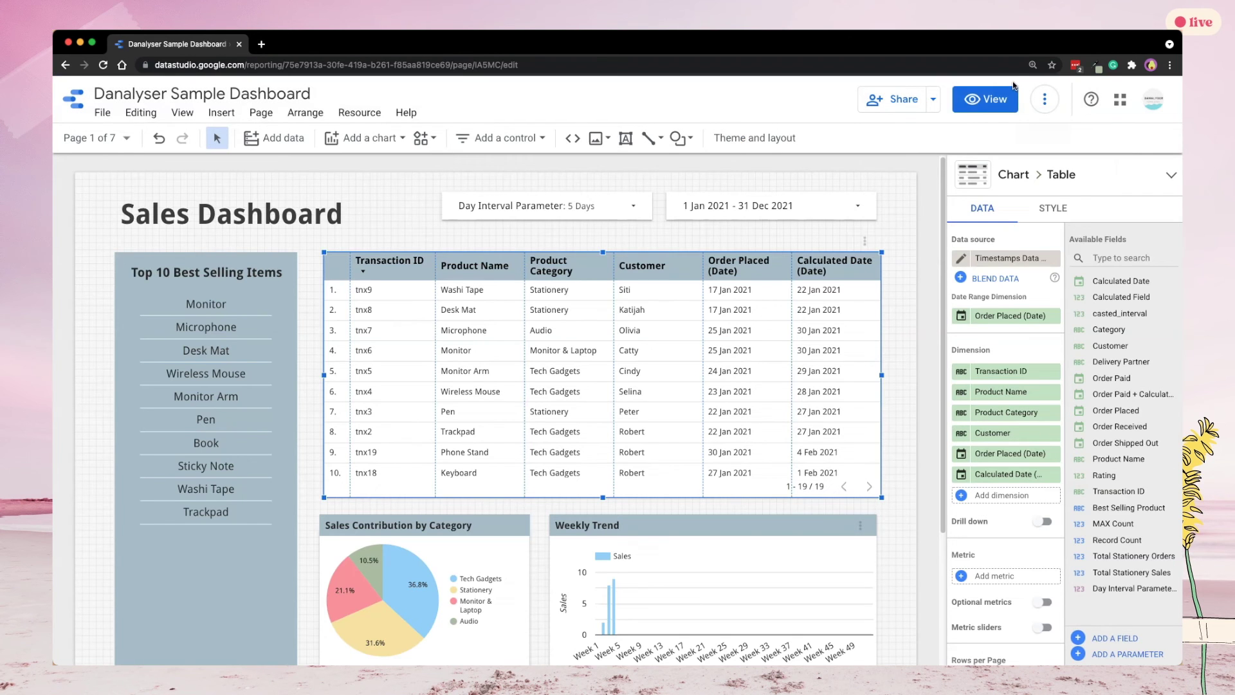
pyautogui.click(985, 99)
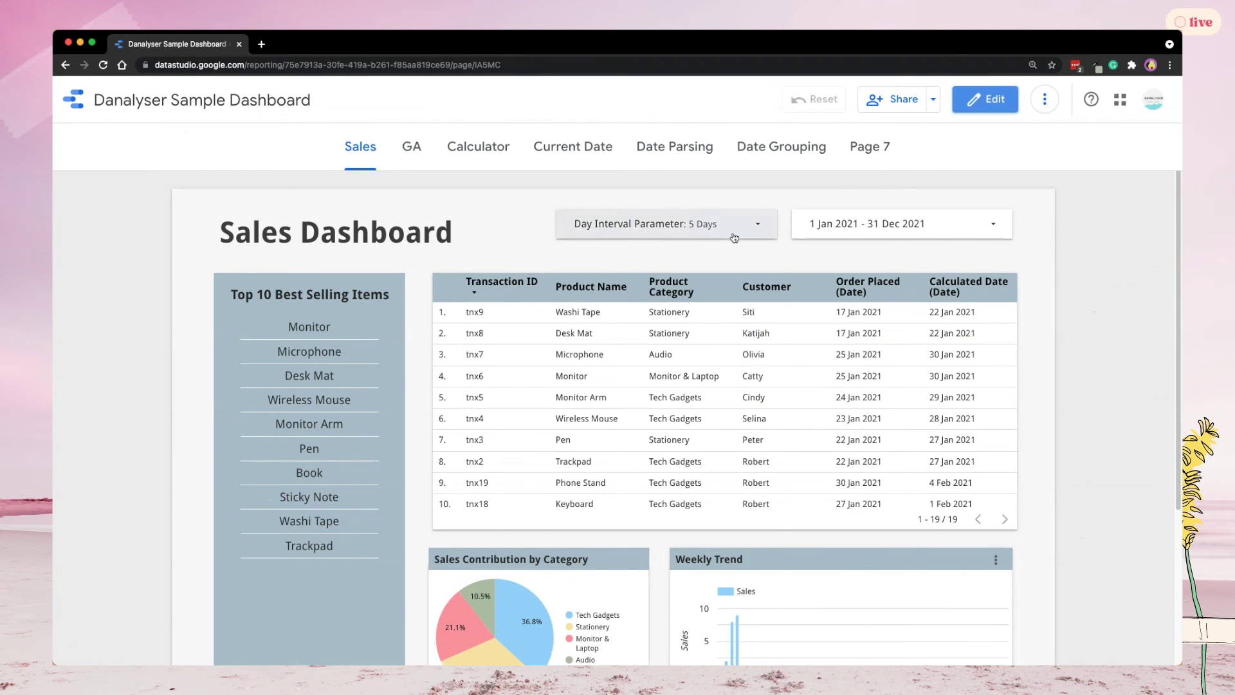
pyautogui.click(750, 225)
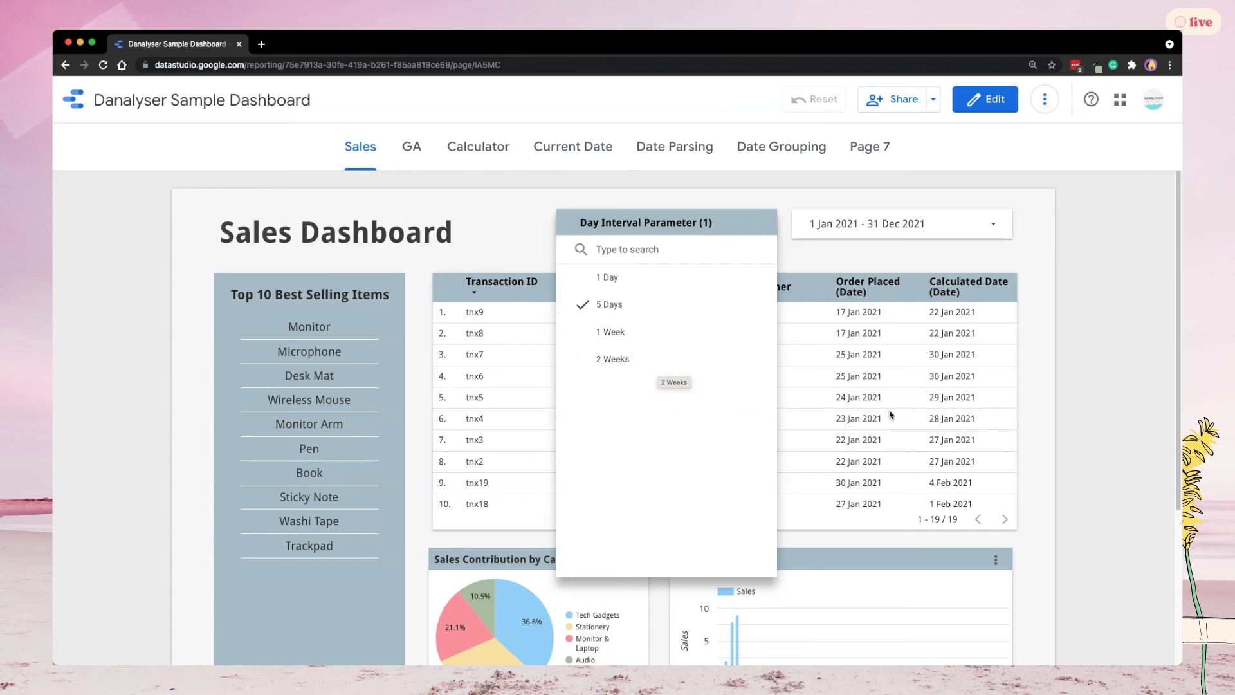
pyautogui.click(1042, 392)
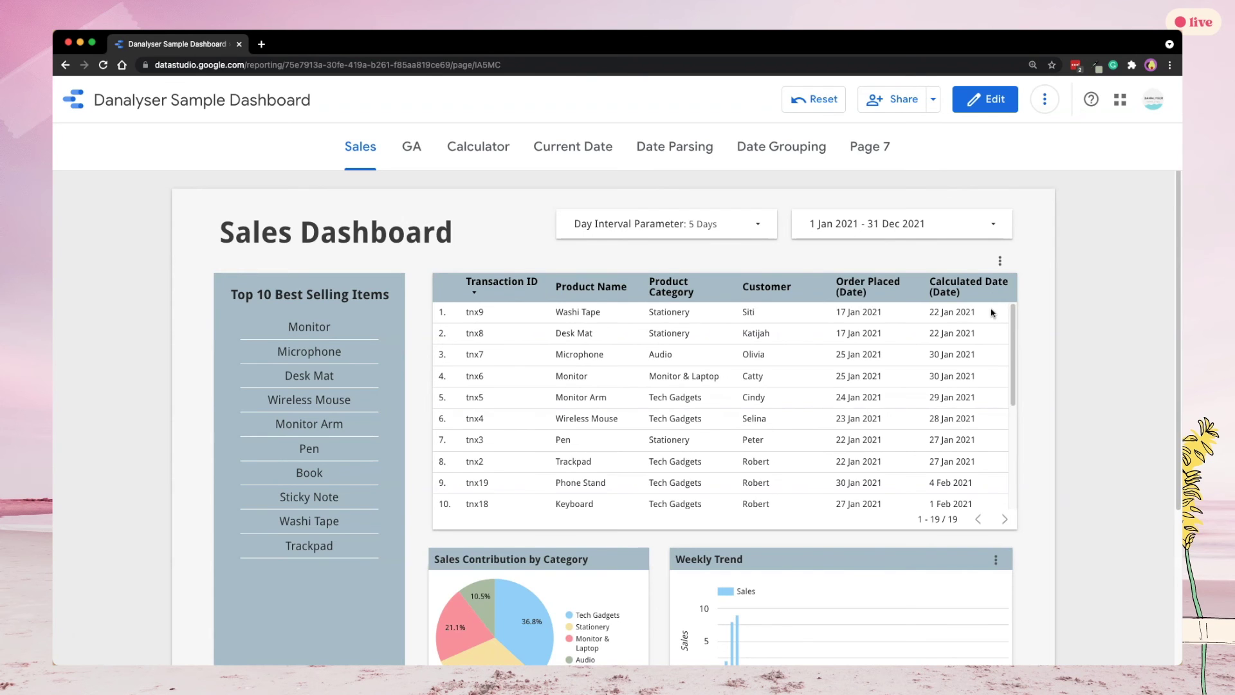
pyautogui.click(732, 227)
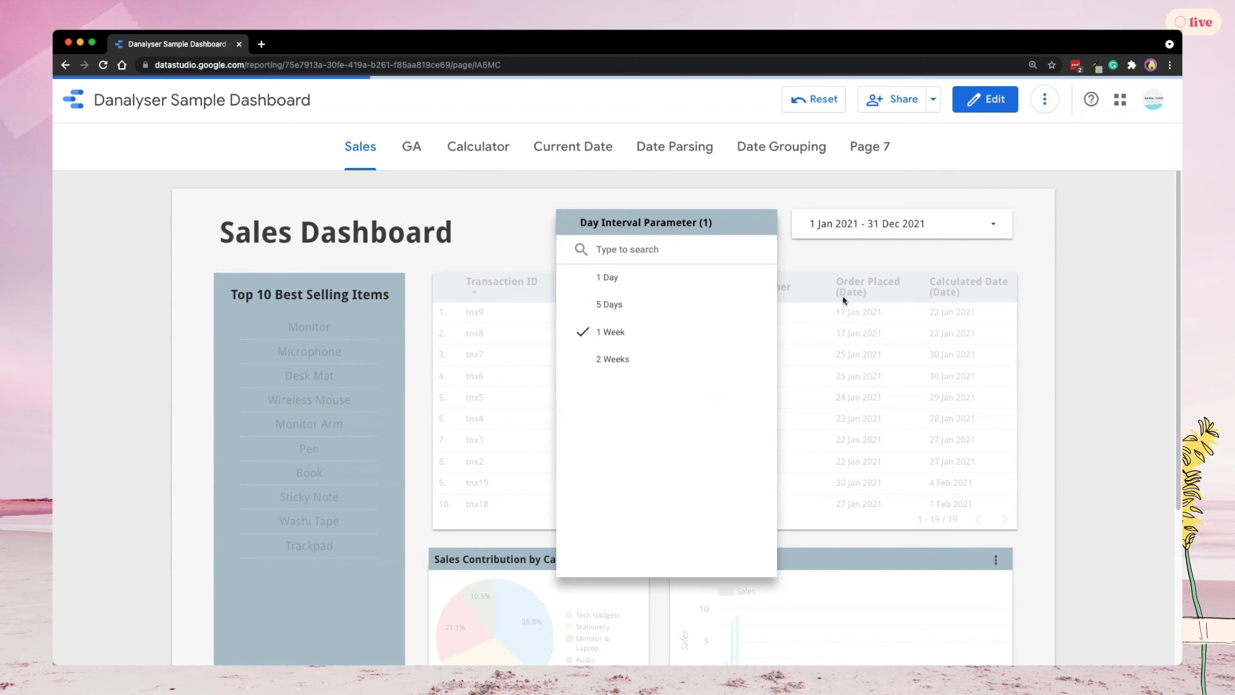